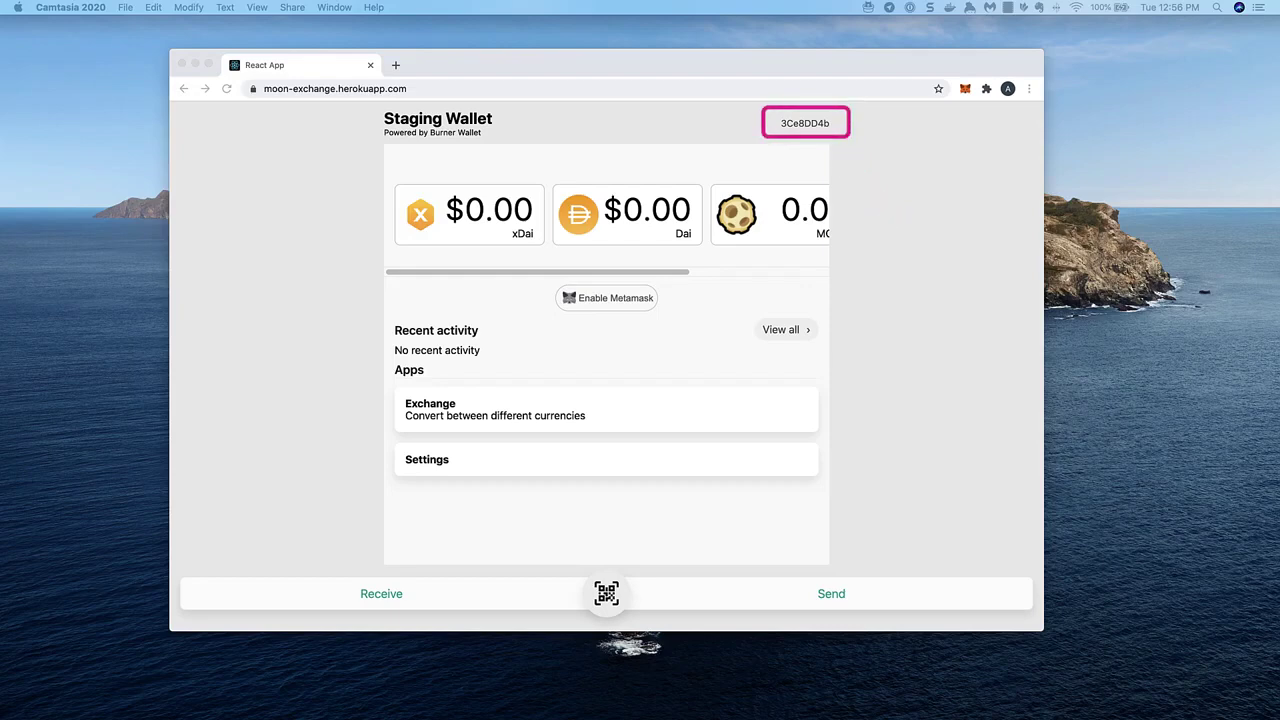
- Enable MetaMask for the wallet, log in with the account password and approve the site's connection request
click(604, 298)
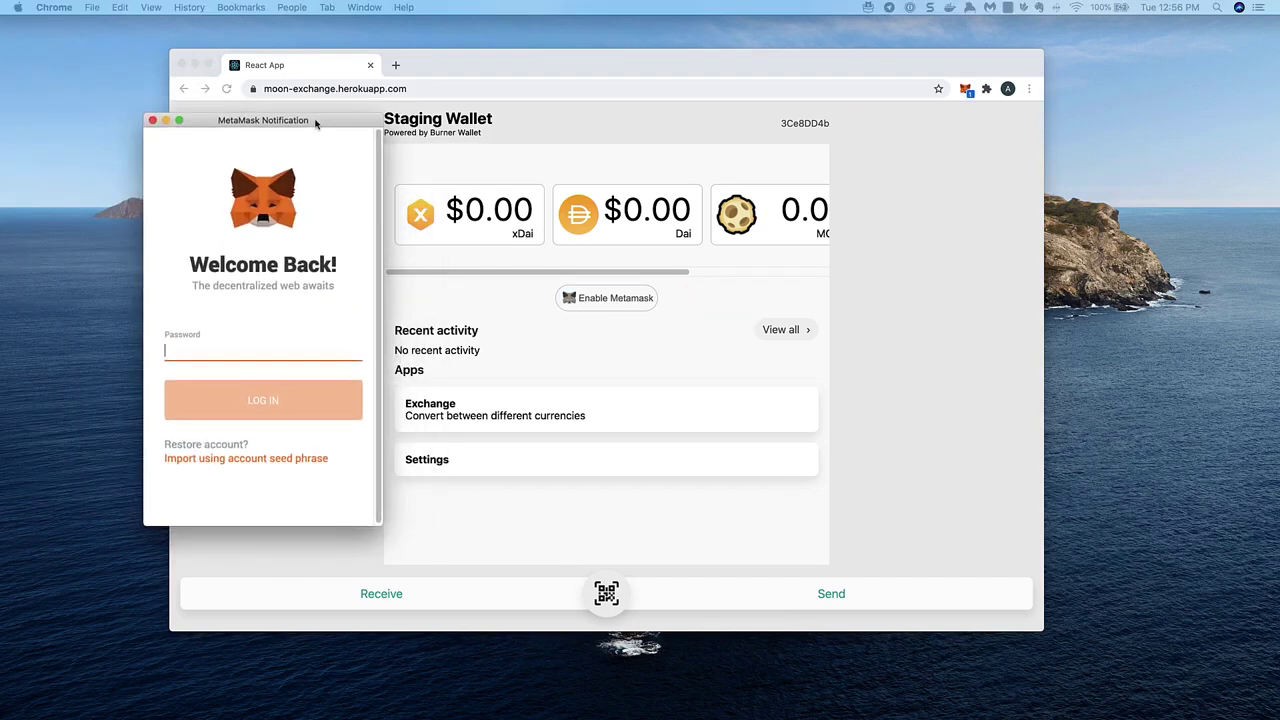
text(•••••••••••)
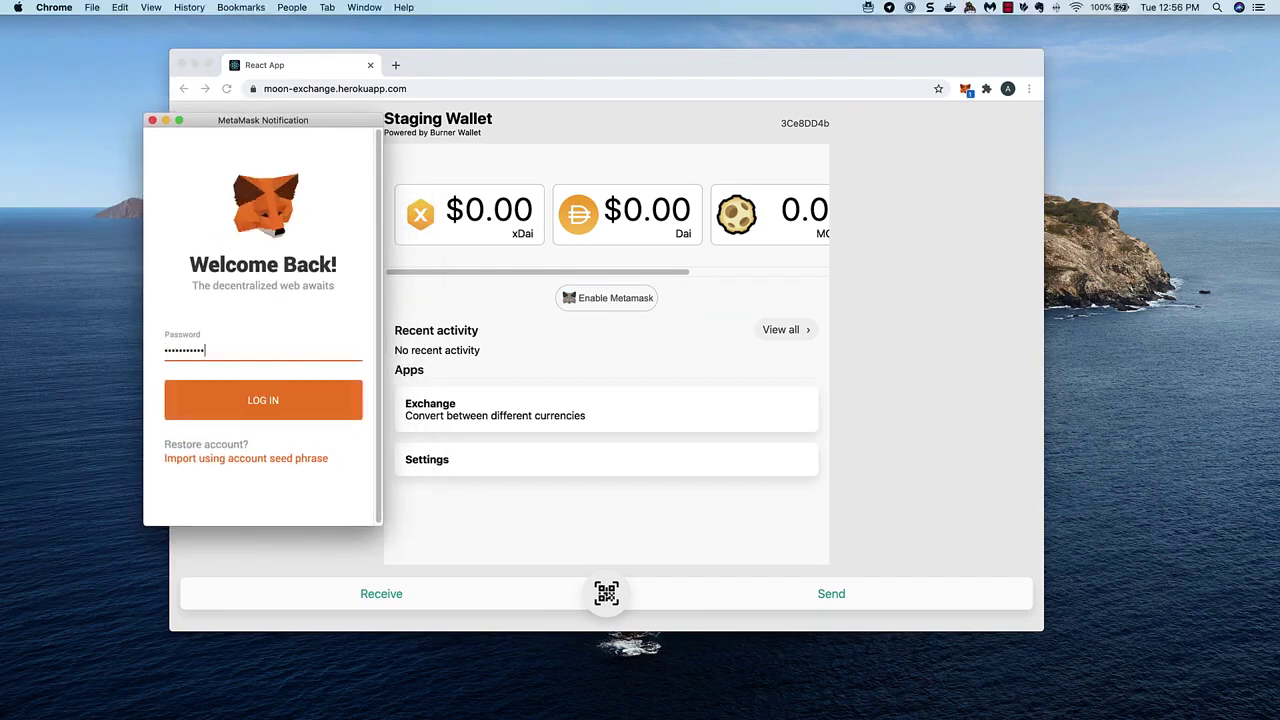
click(251, 400)
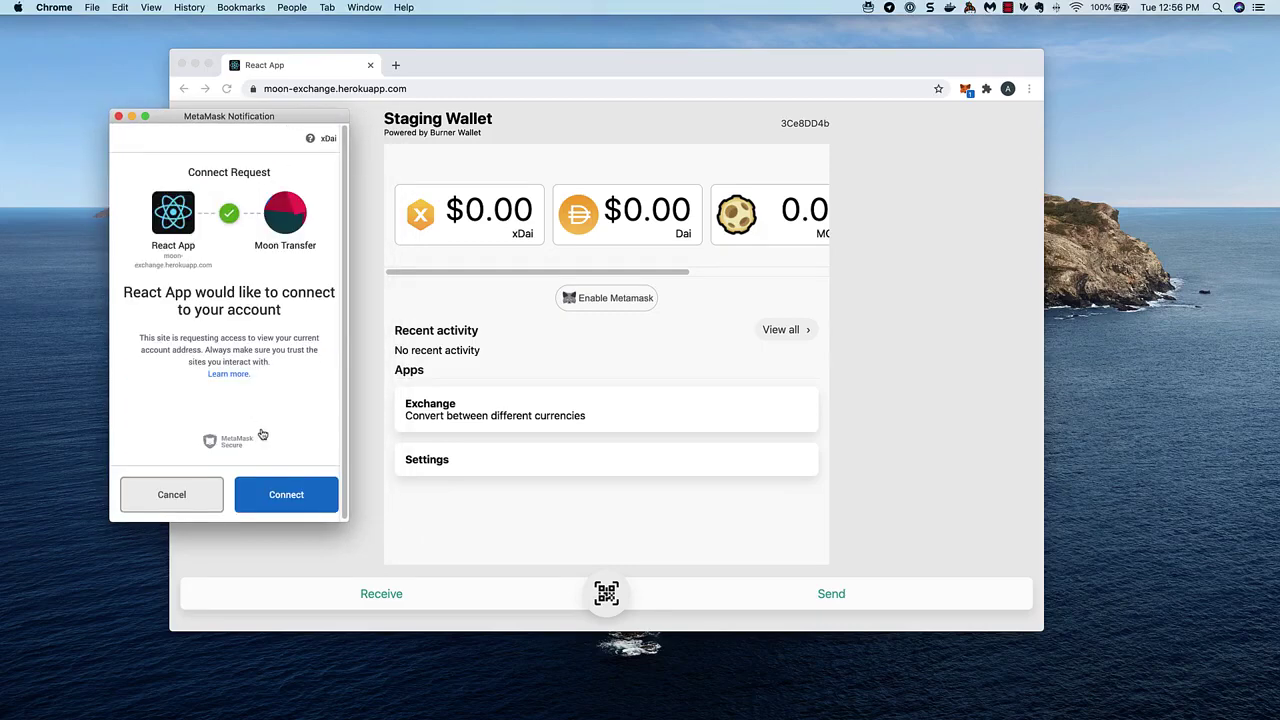
click(285, 497)
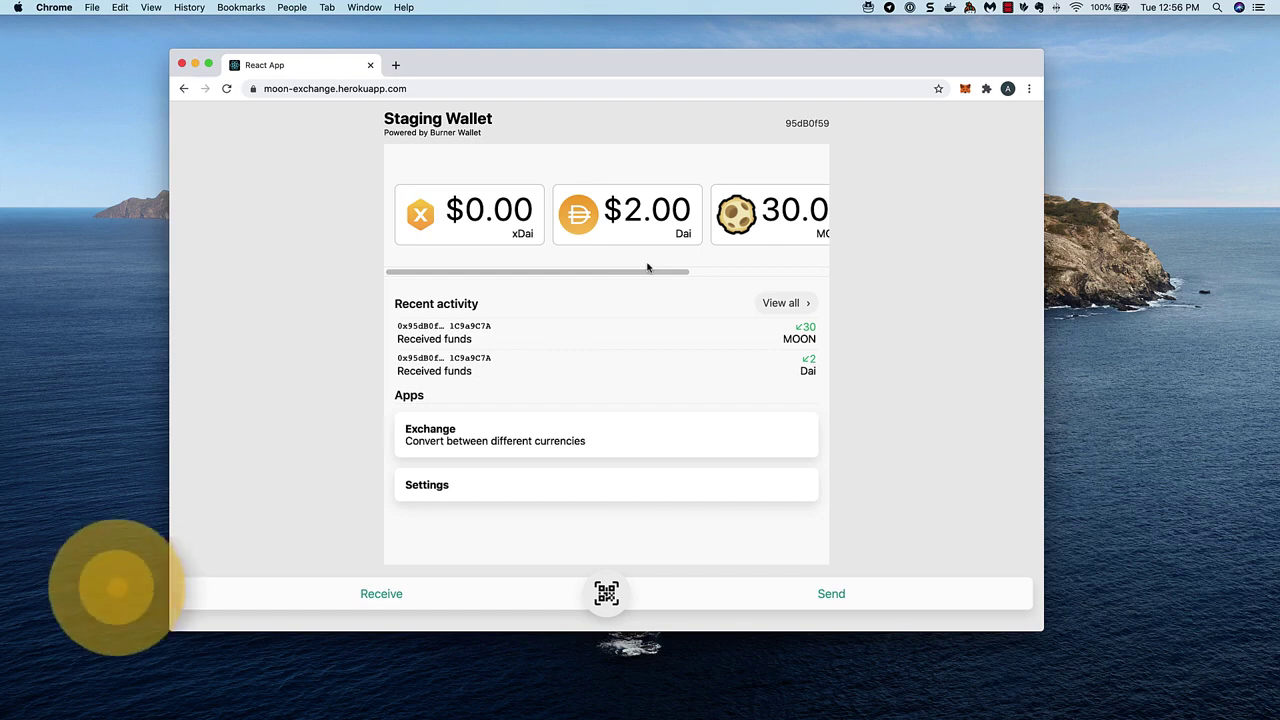
- Set up an exchange of 20 MOON to xMOON in the Exchange app and try to submit it
click(546, 441)
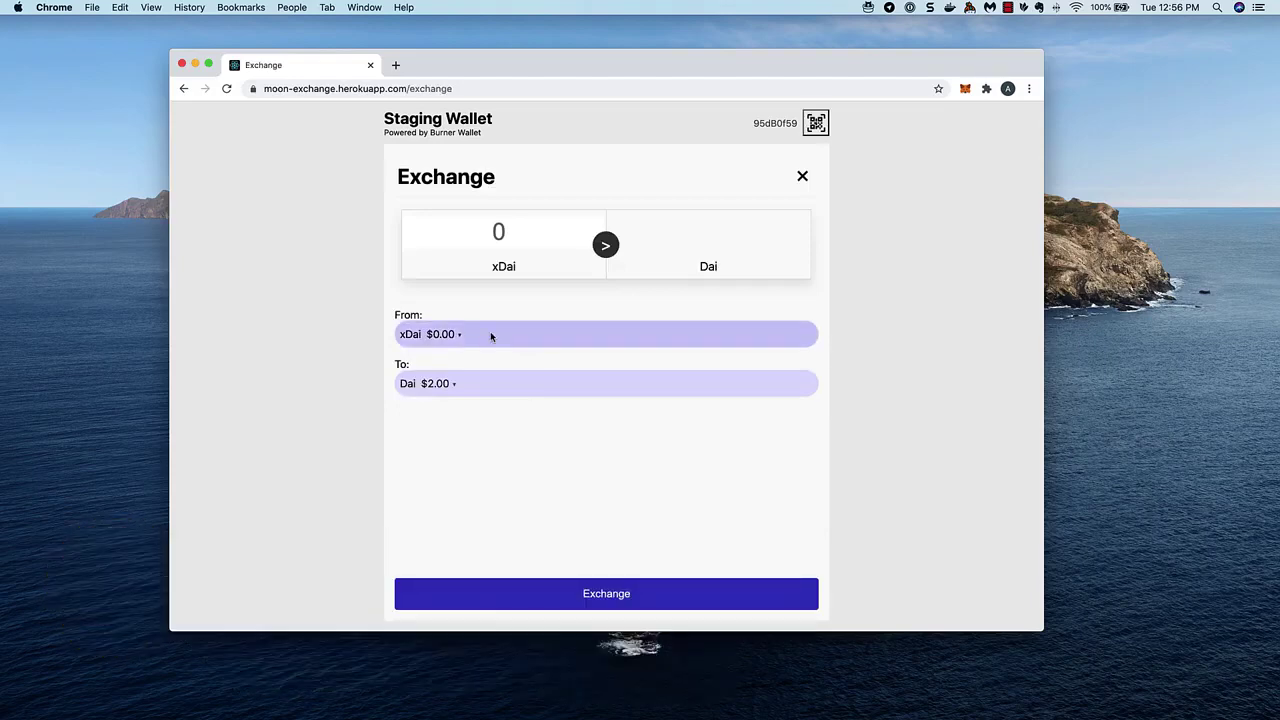
click(490, 336)
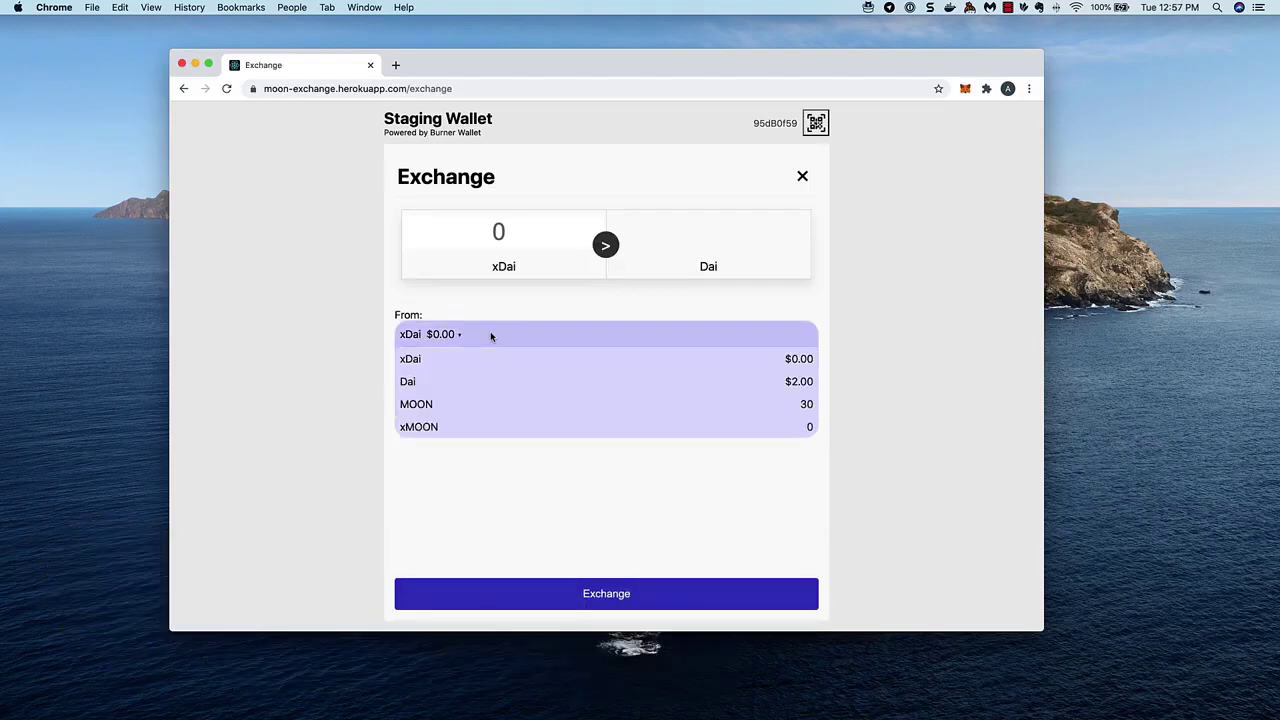
click(487, 404)
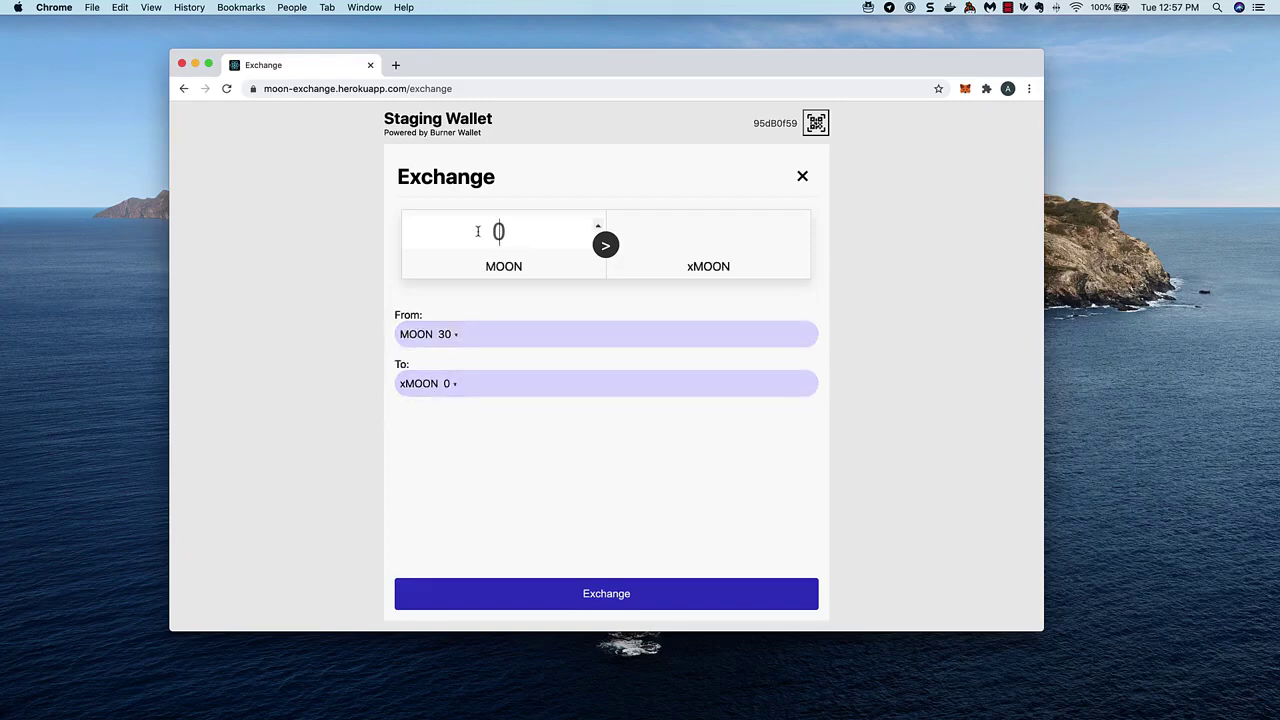
text(20)
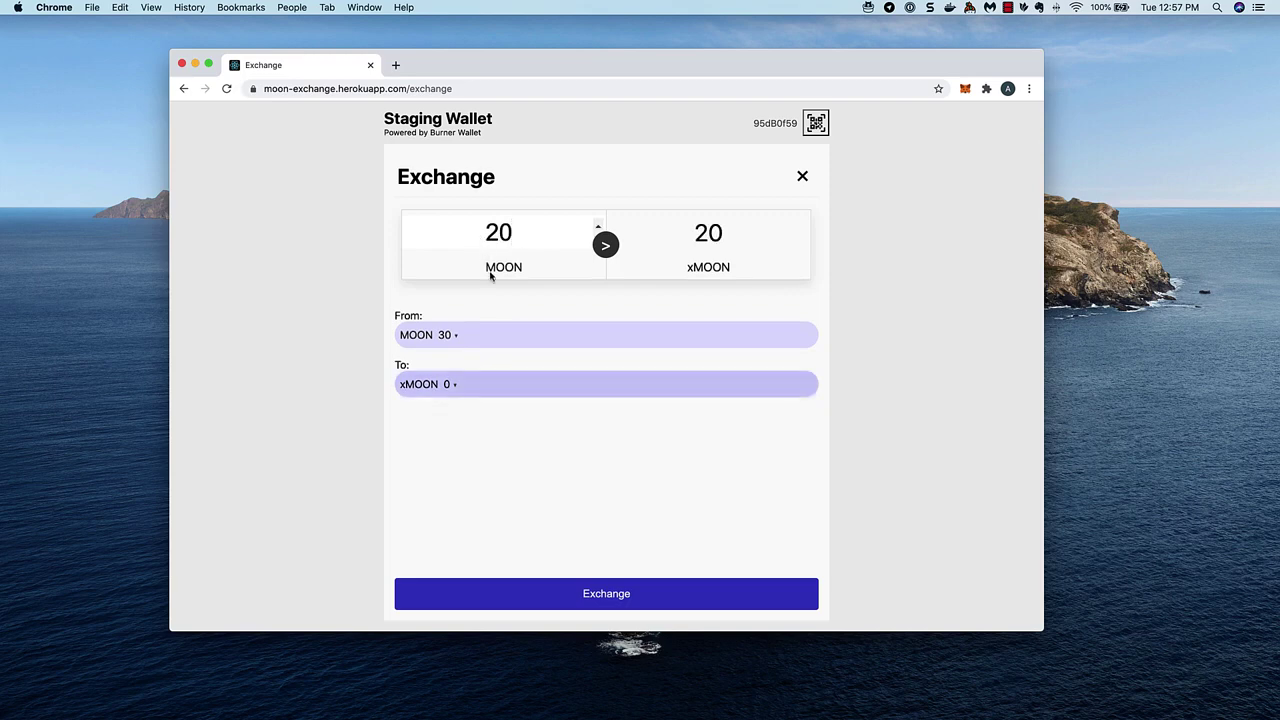
click(583, 592)
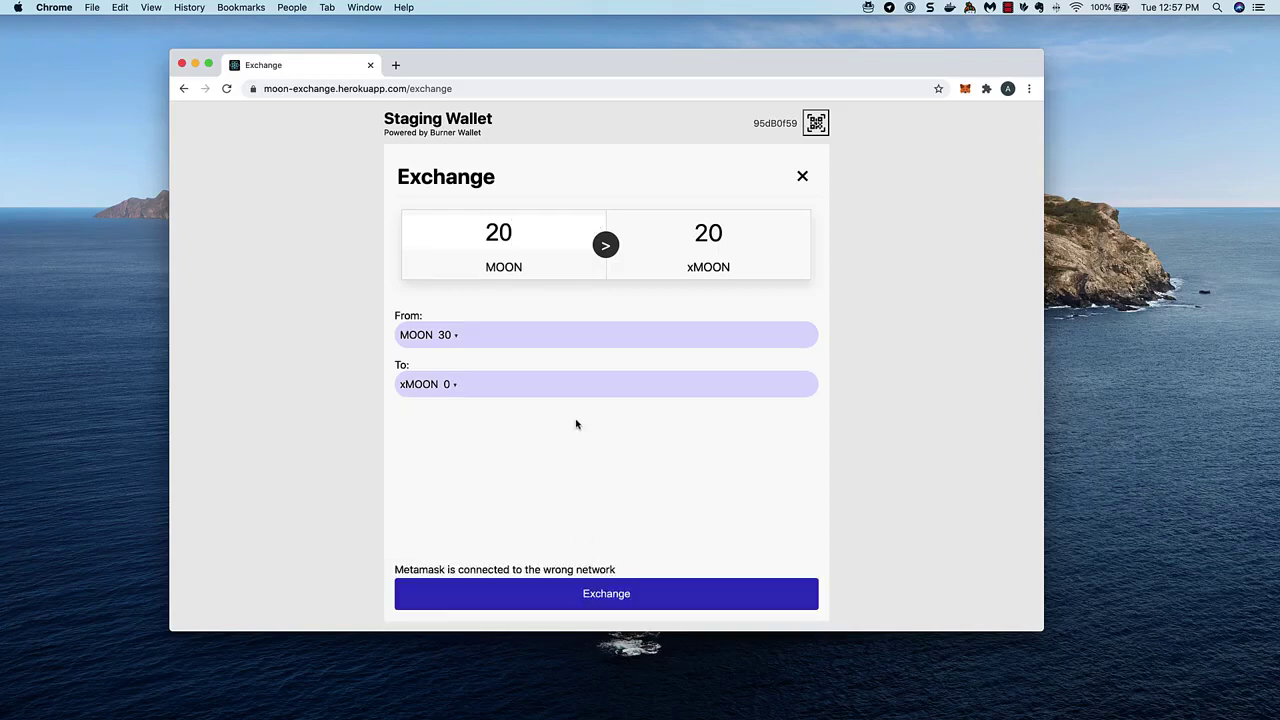
- Switch the MetaMask network to Rinkeby Test Network and return to the exchange form
click(964, 90)
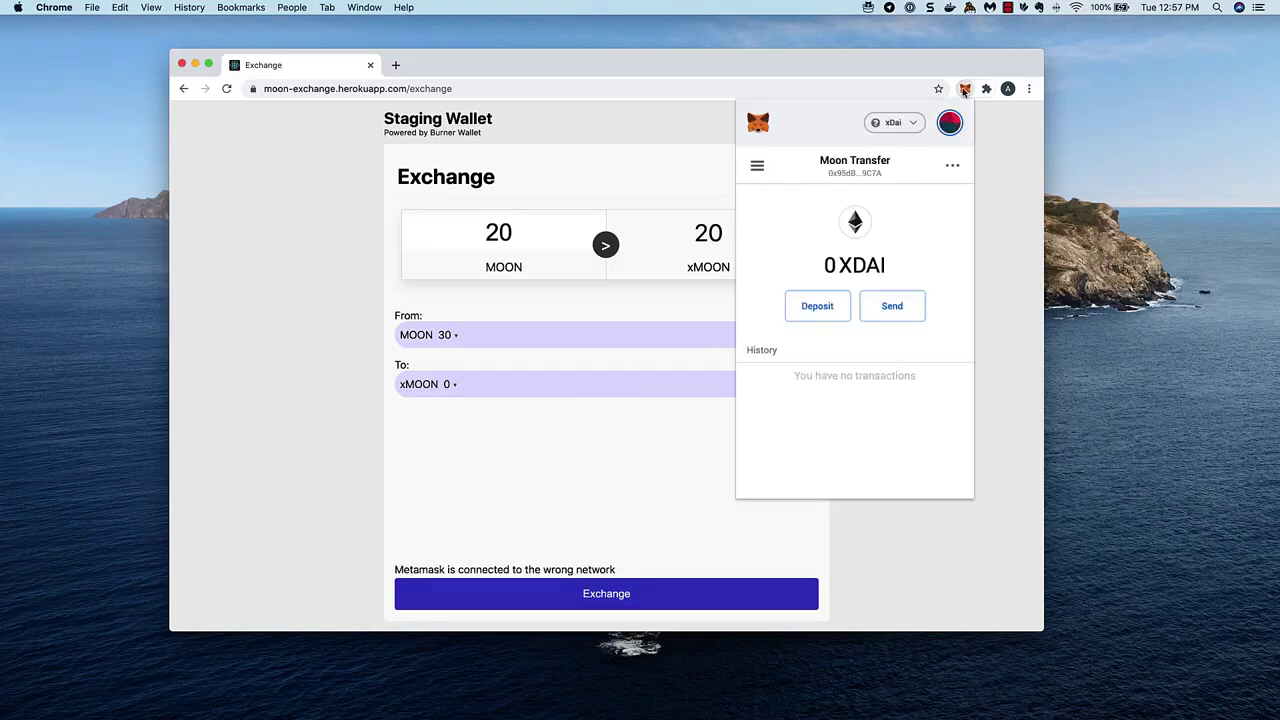
click(912, 127)
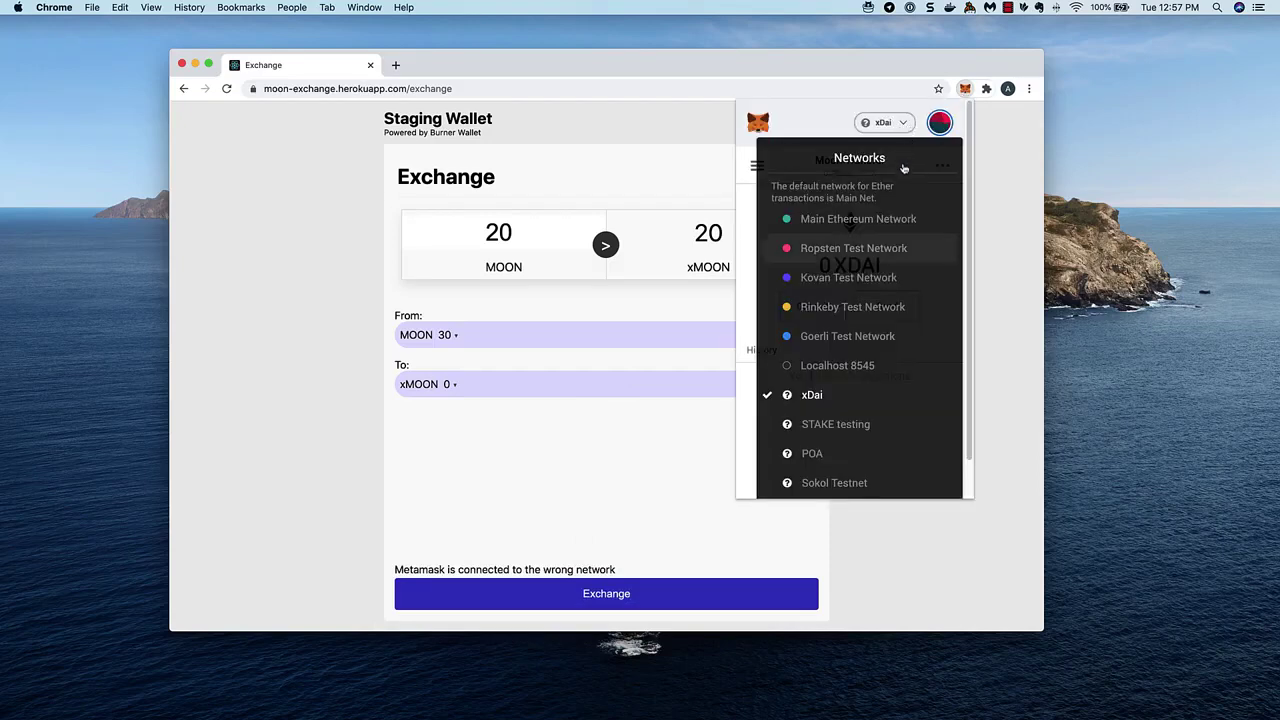
click(874, 307)
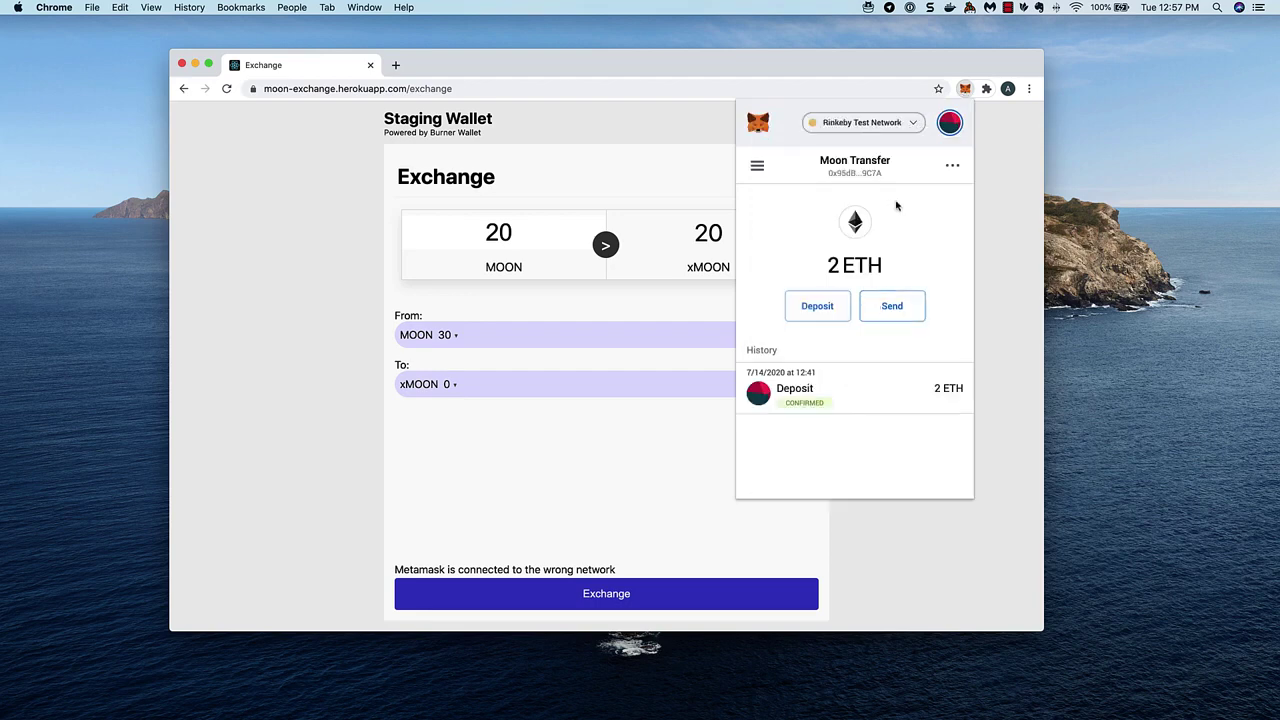
click(639, 481)
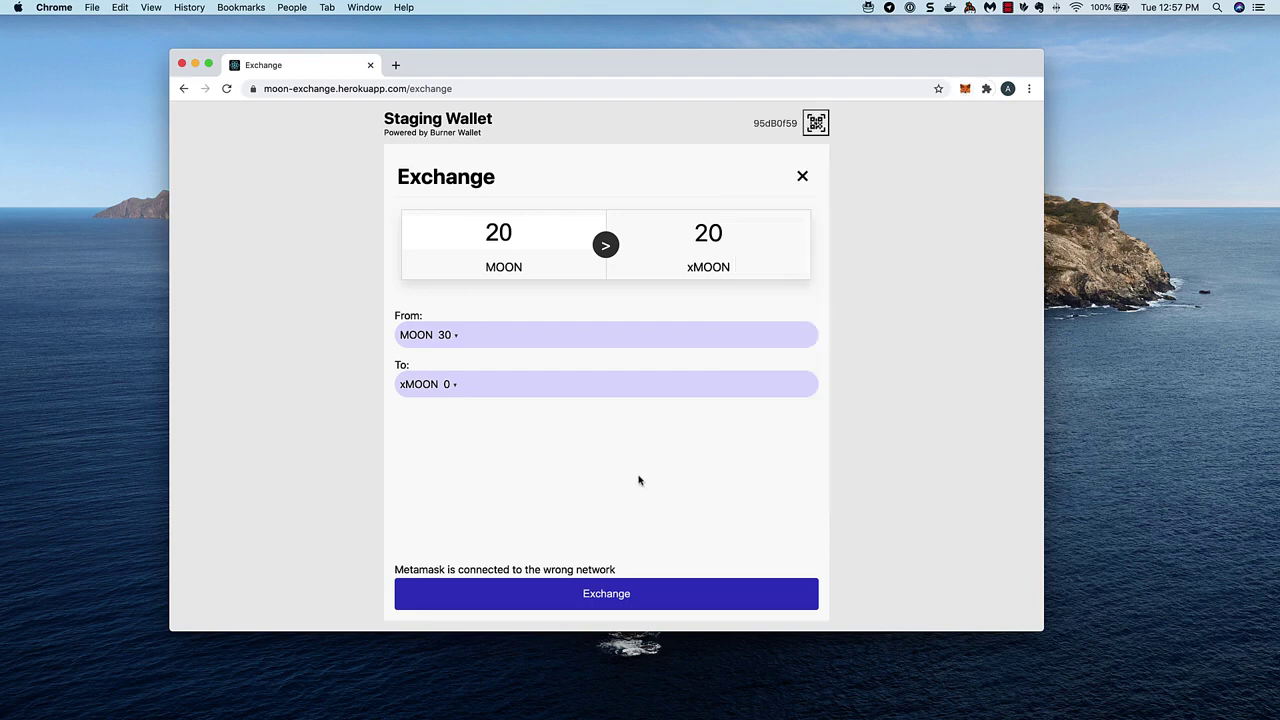
- Submit the 20 MOON exchange, confirm the spending permission and contract interaction in MetaMask, and return to the wallet overview
click(620, 595)
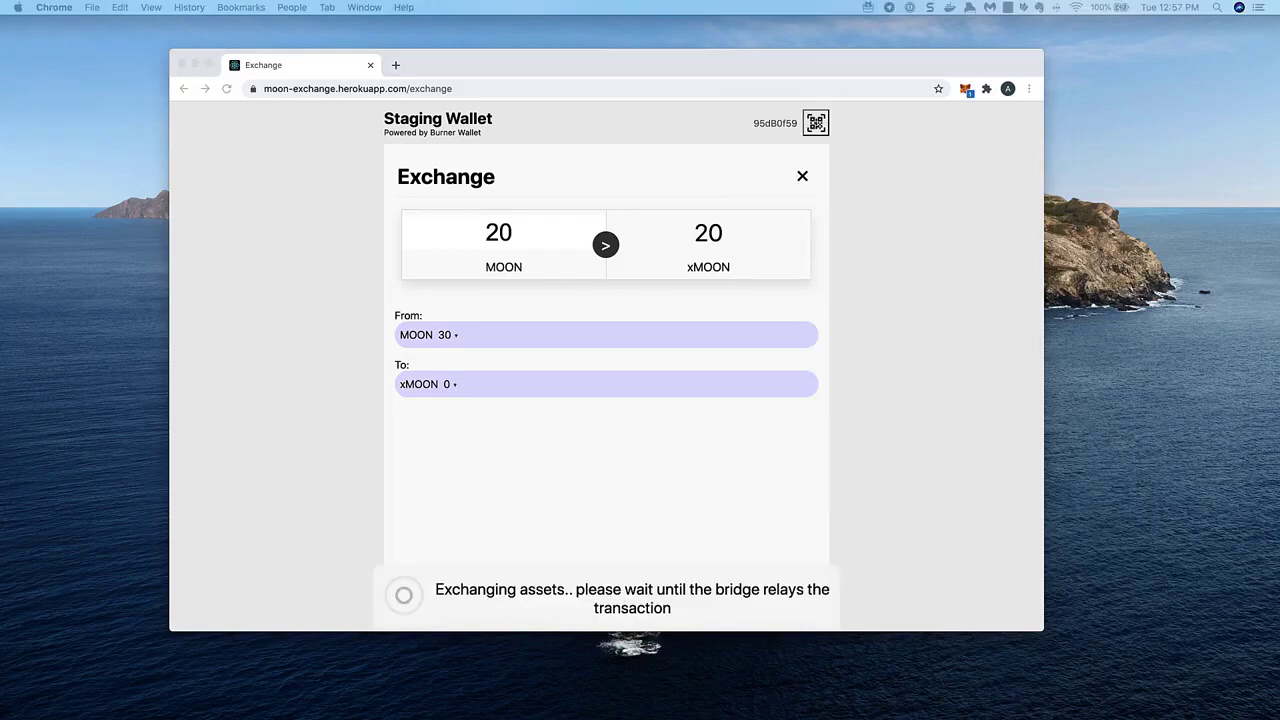
drag(77, 86, 286, 127)
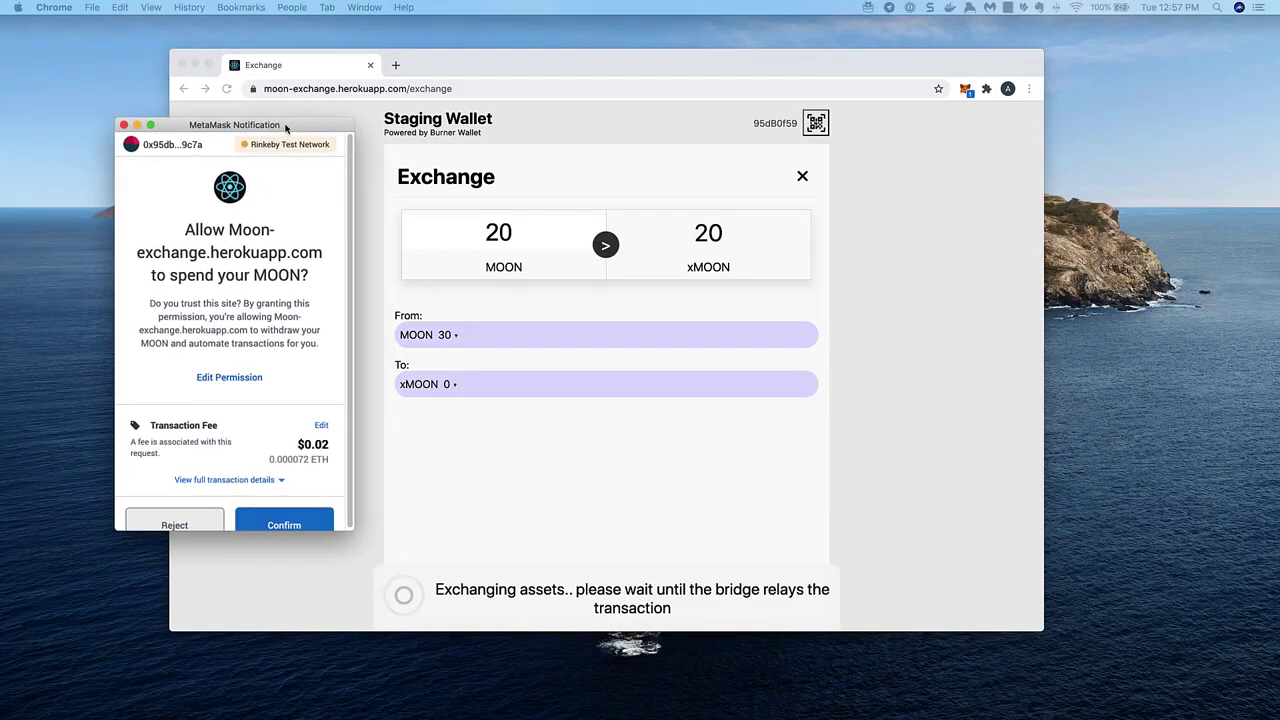
drag(349, 398, 351, 470)
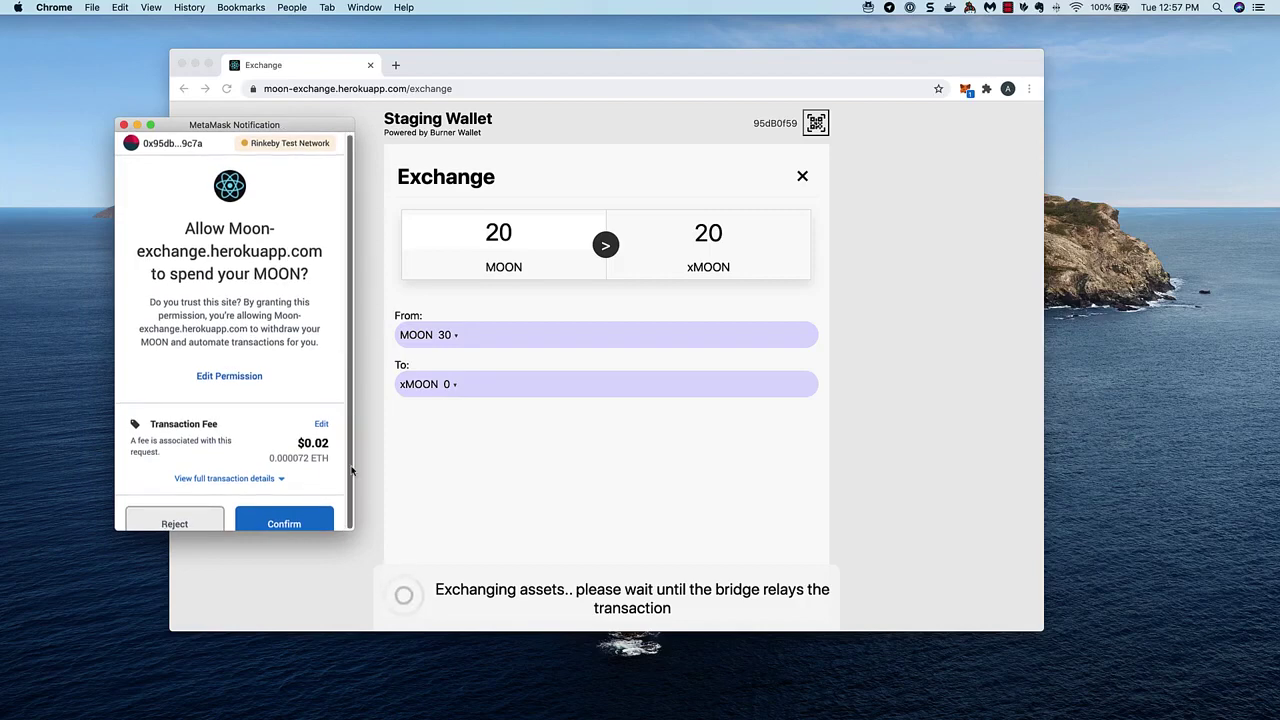
click(288, 524)
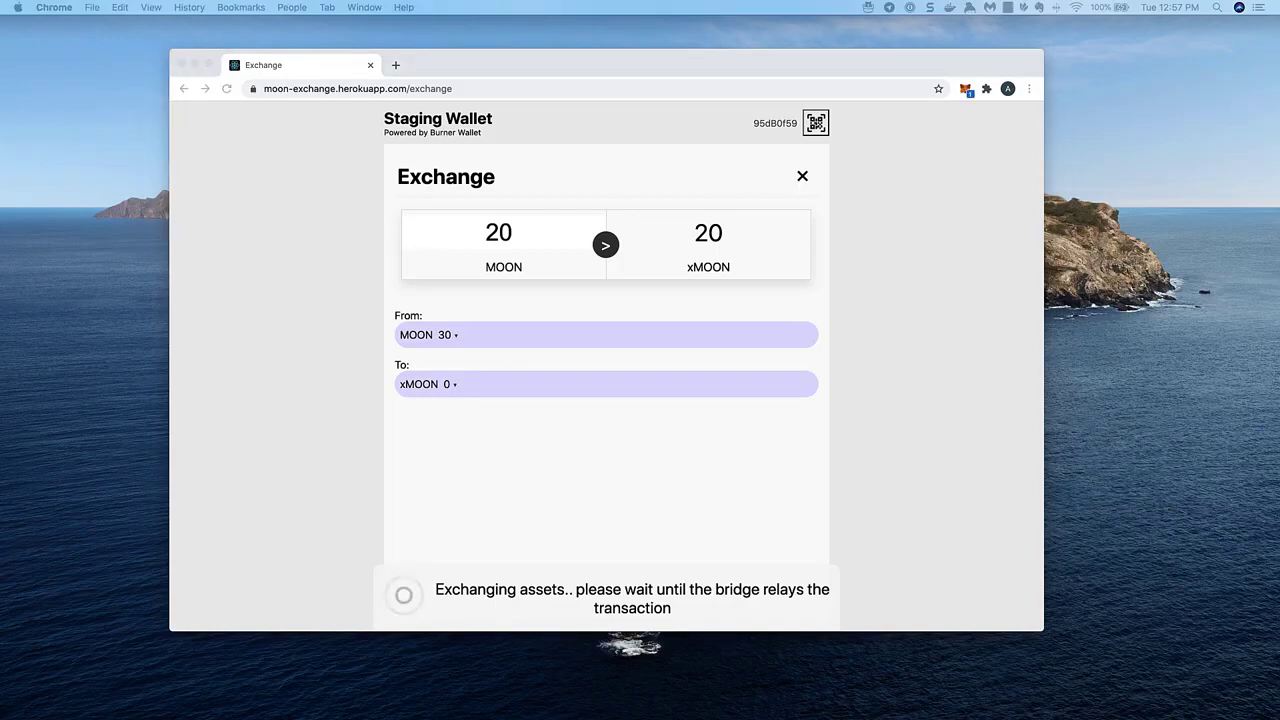
drag(344, 169, 252, 140)
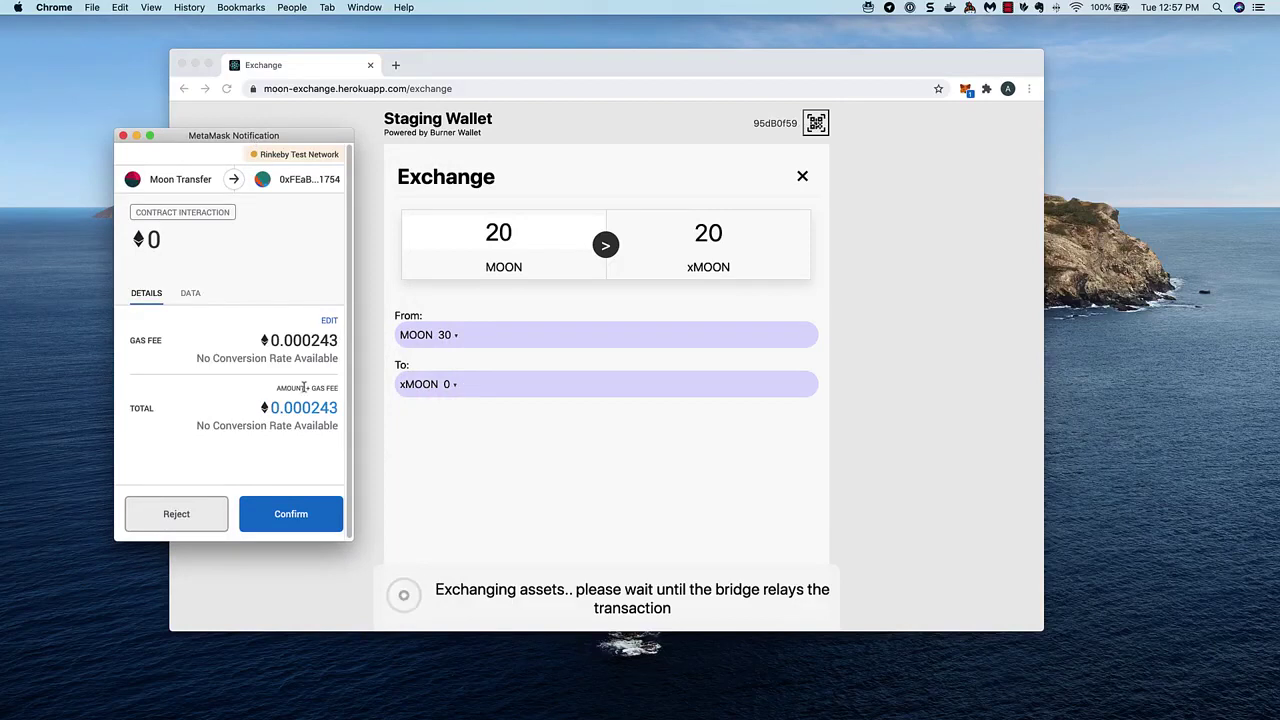
click(296, 513)
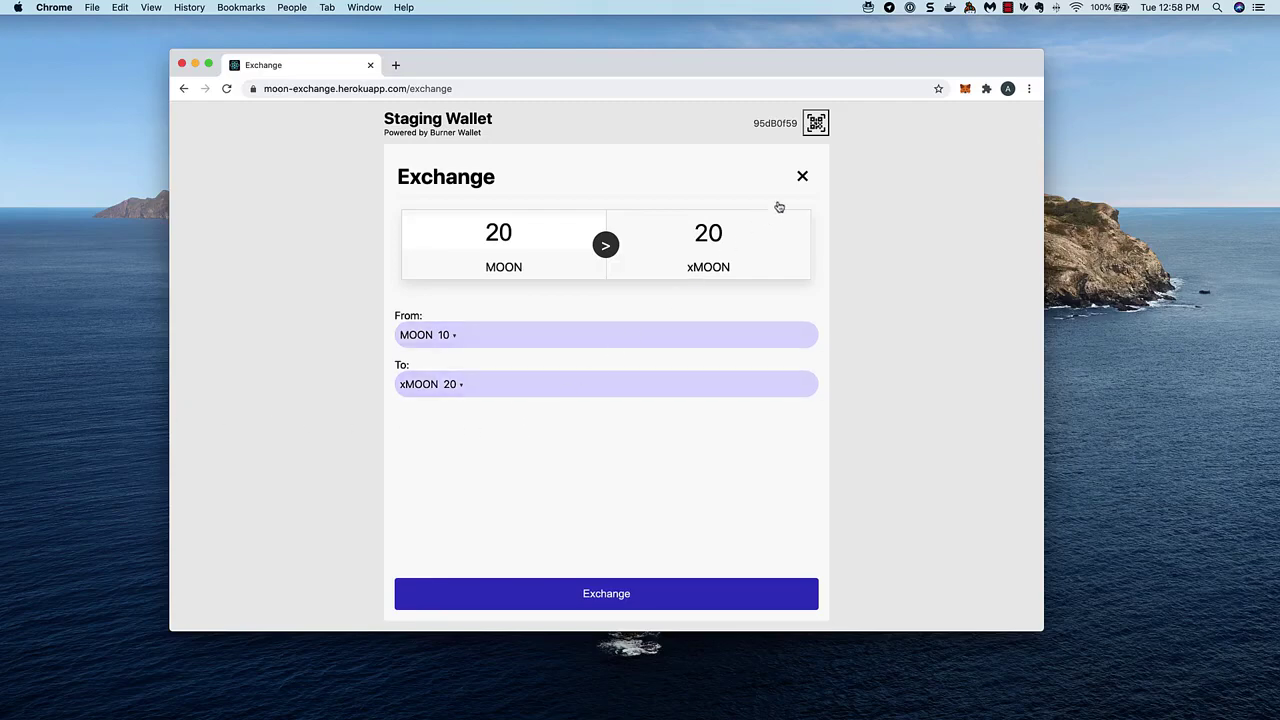
click(802, 177)
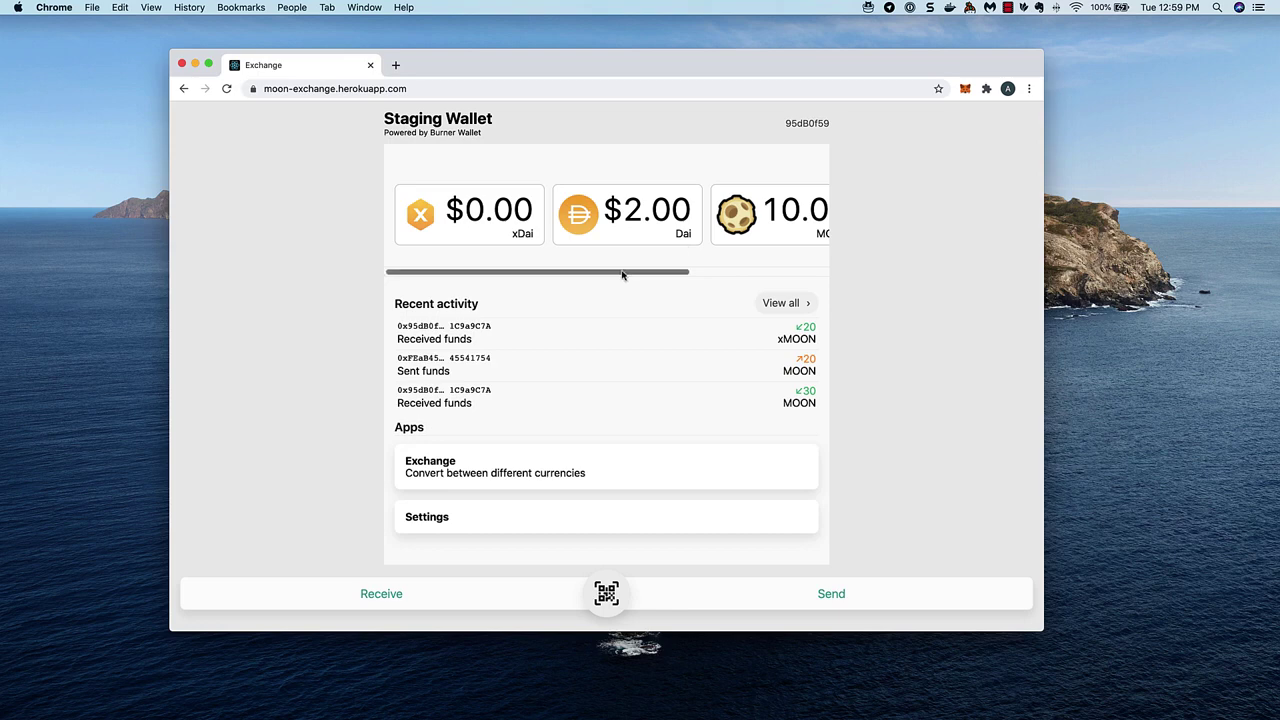
mouse_move(623, 274)
mouse_down()
mouse_move(784, 290)
mouse_move(621, 275)
mouse_up()
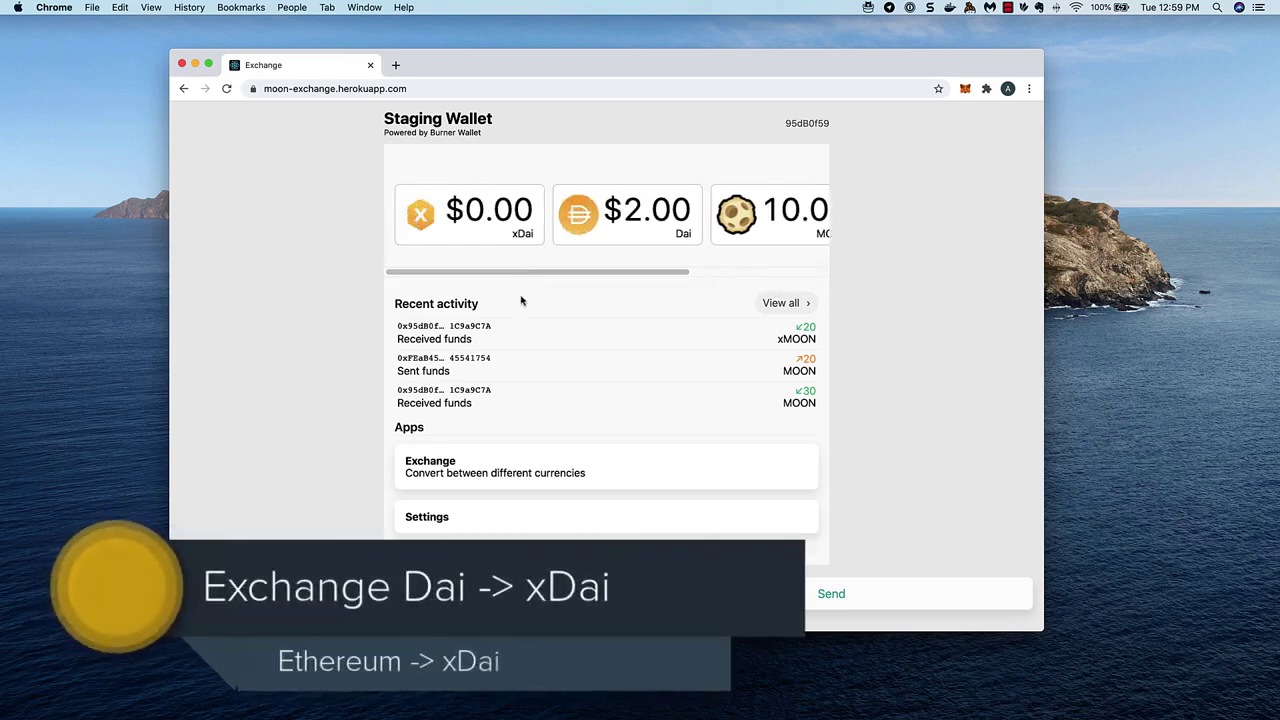
- Set up an exchange of 1 Dai to xDai in the Exchange app and try to submit it
click(540, 472)
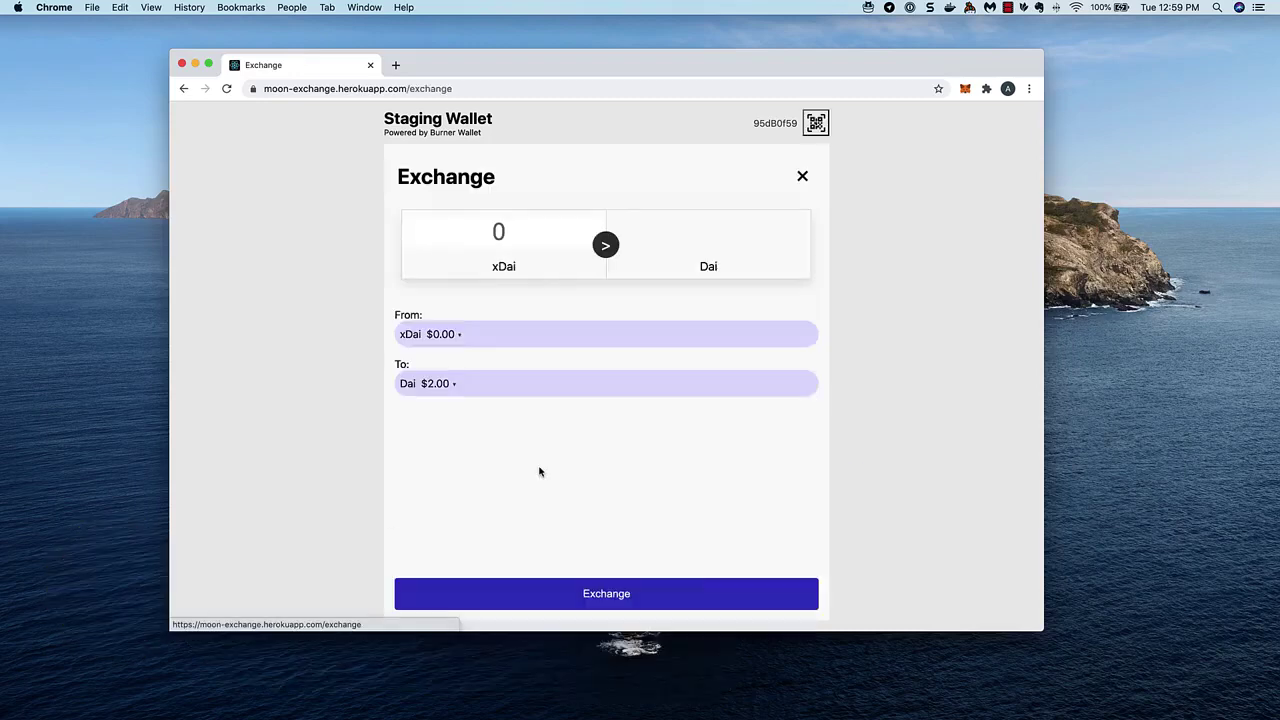
click(464, 336)
click(454, 376)
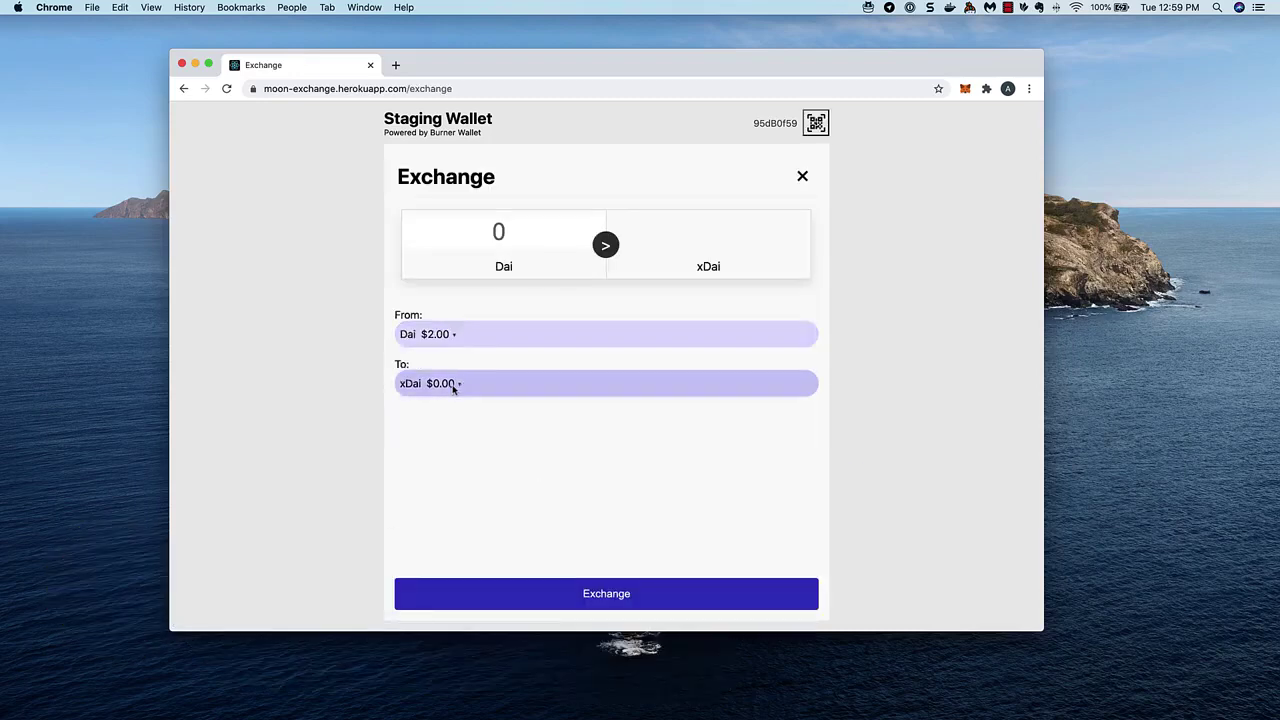
click(461, 387)
click(457, 408)
click(513, 247)
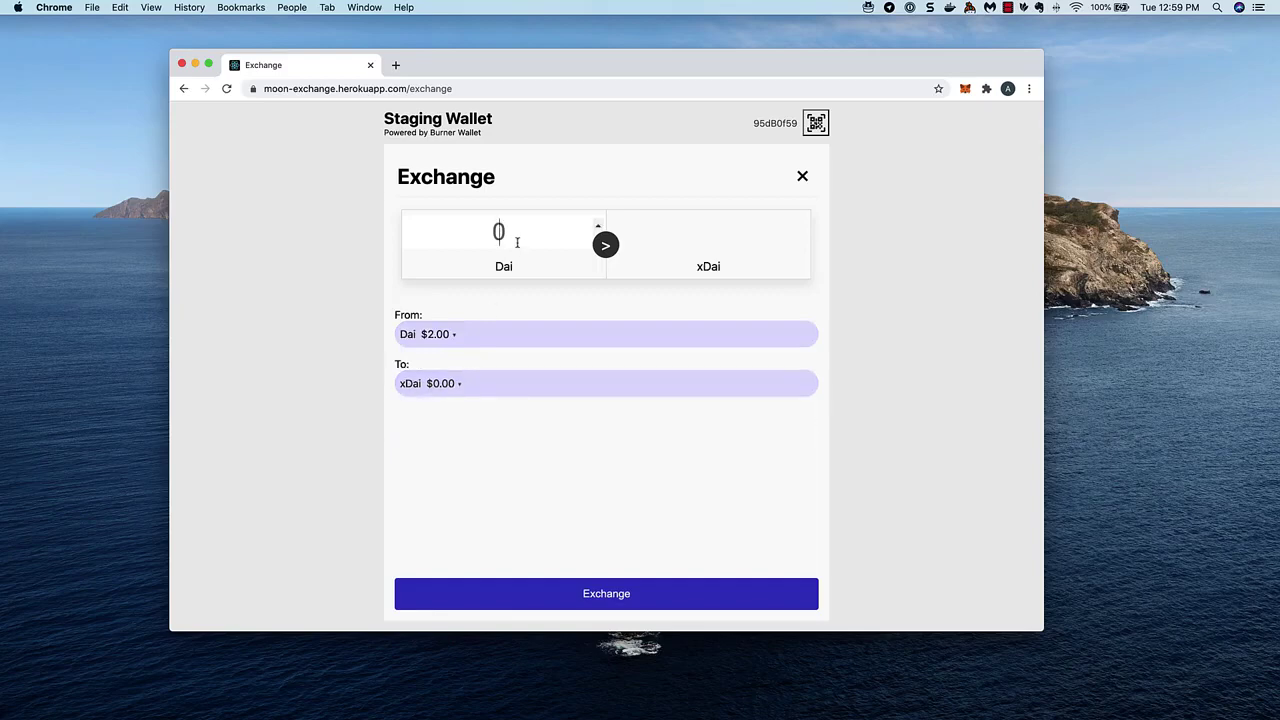
text(1)
click(615, 596)
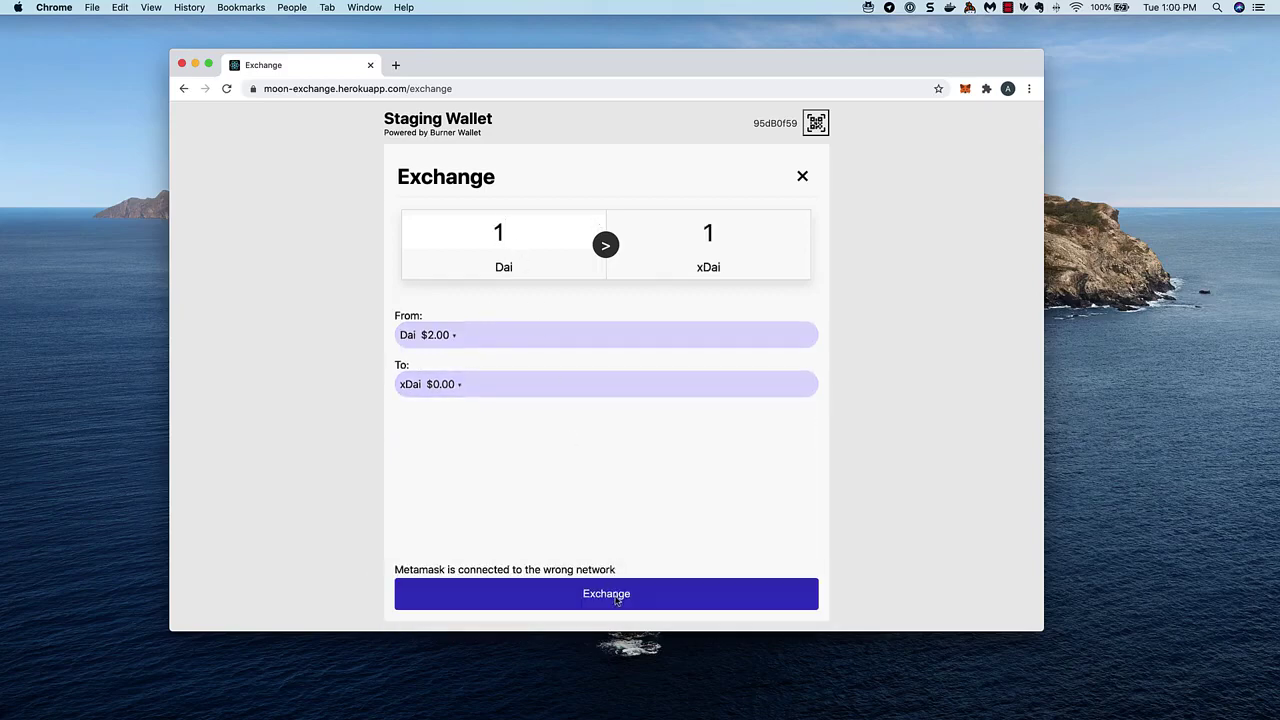
- Switch the MetaMask network to Main Ethereum Network and return to the exchange form
click(964, 90)
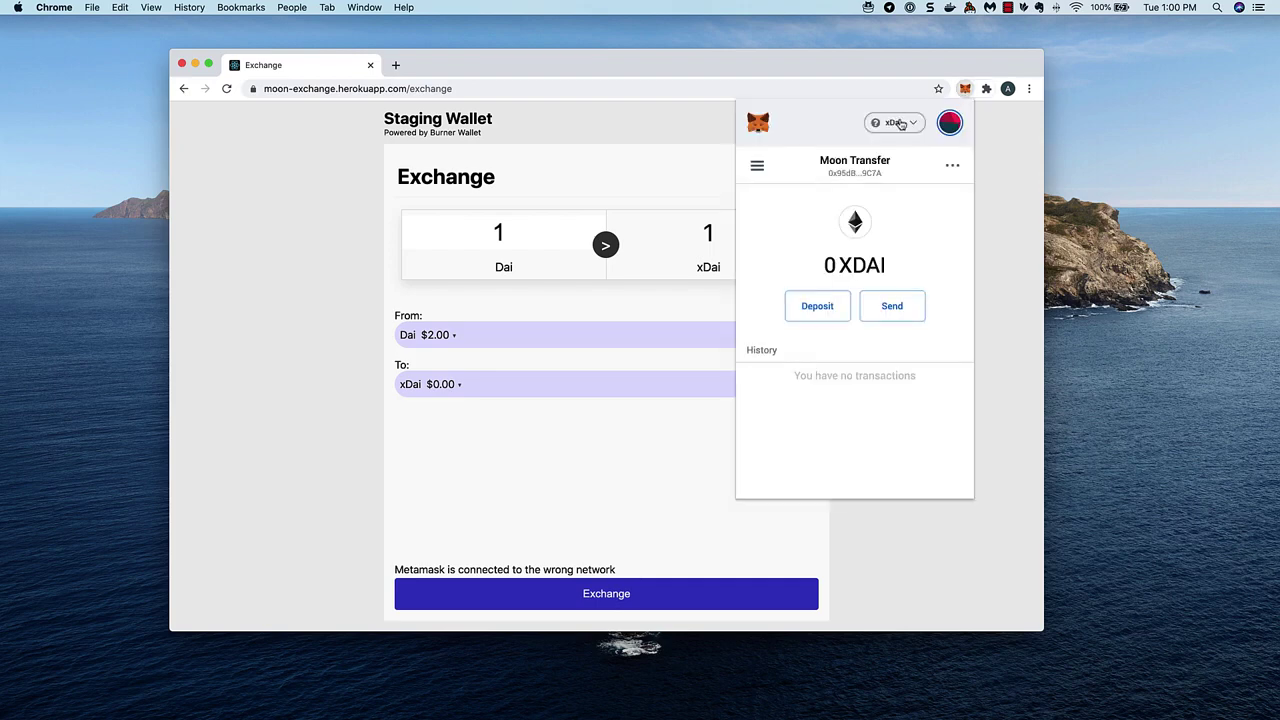
click(896, 123)
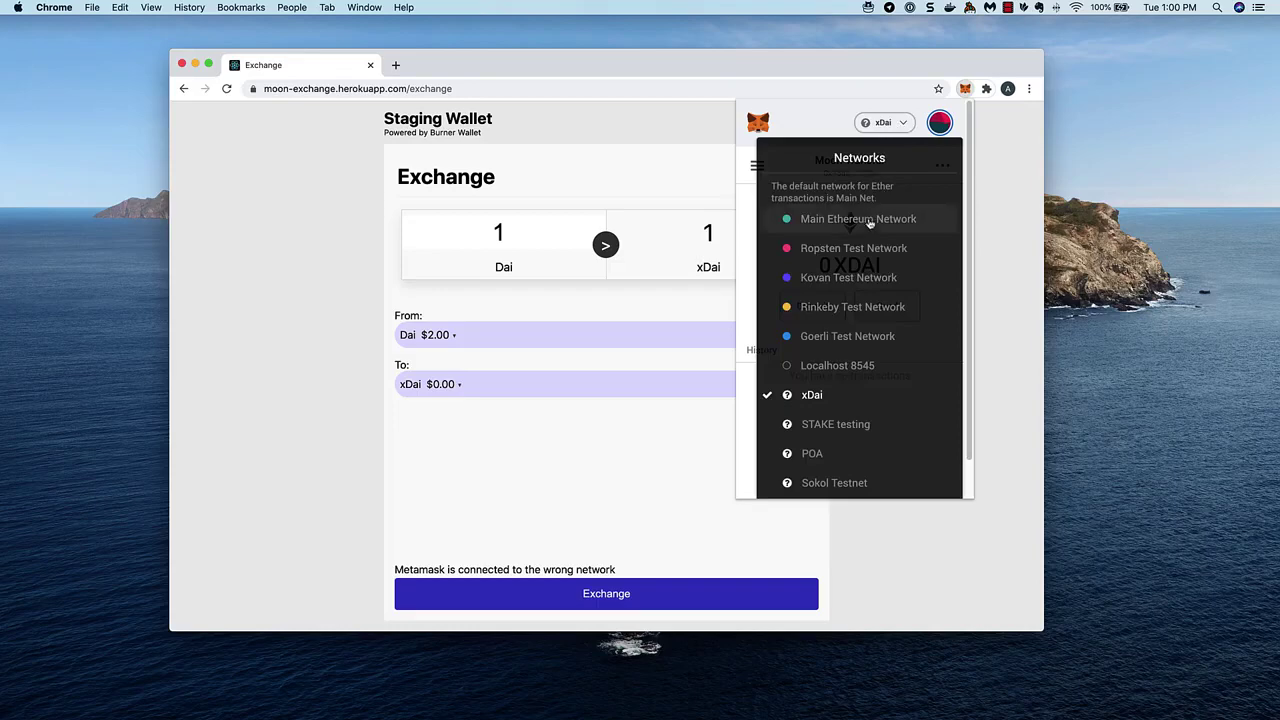
click(869, 224)
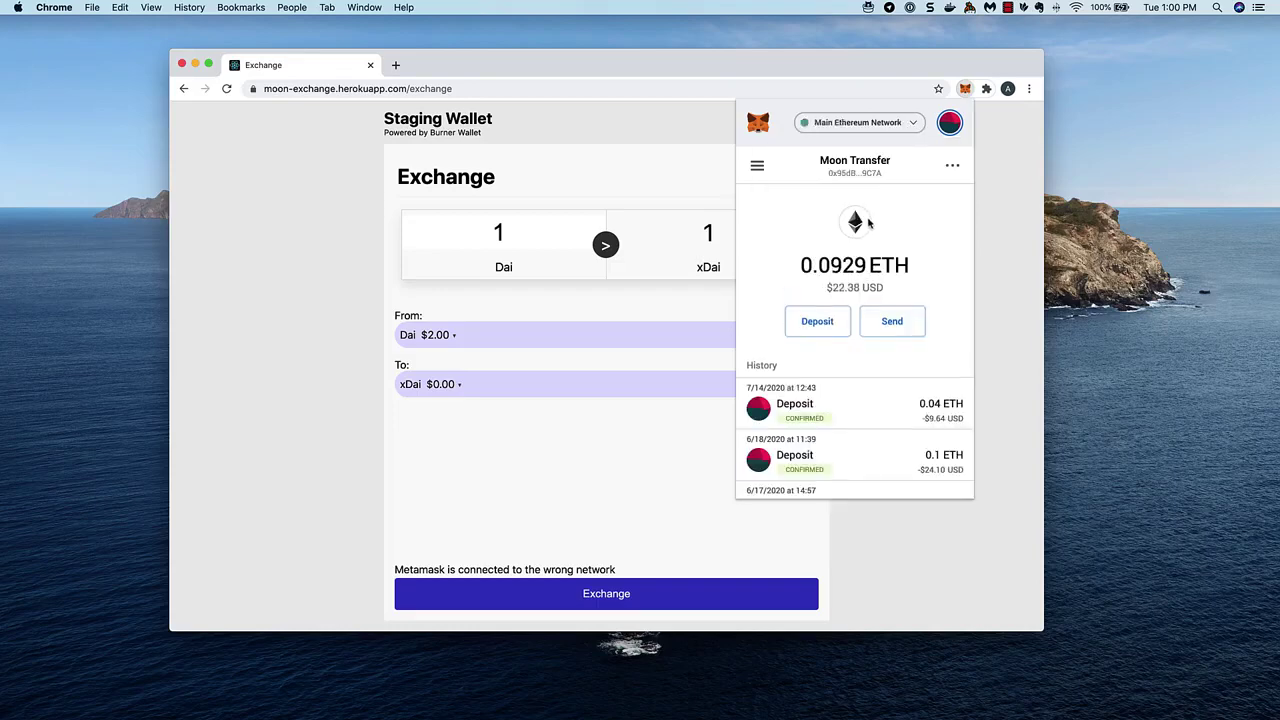
click(700, 424)
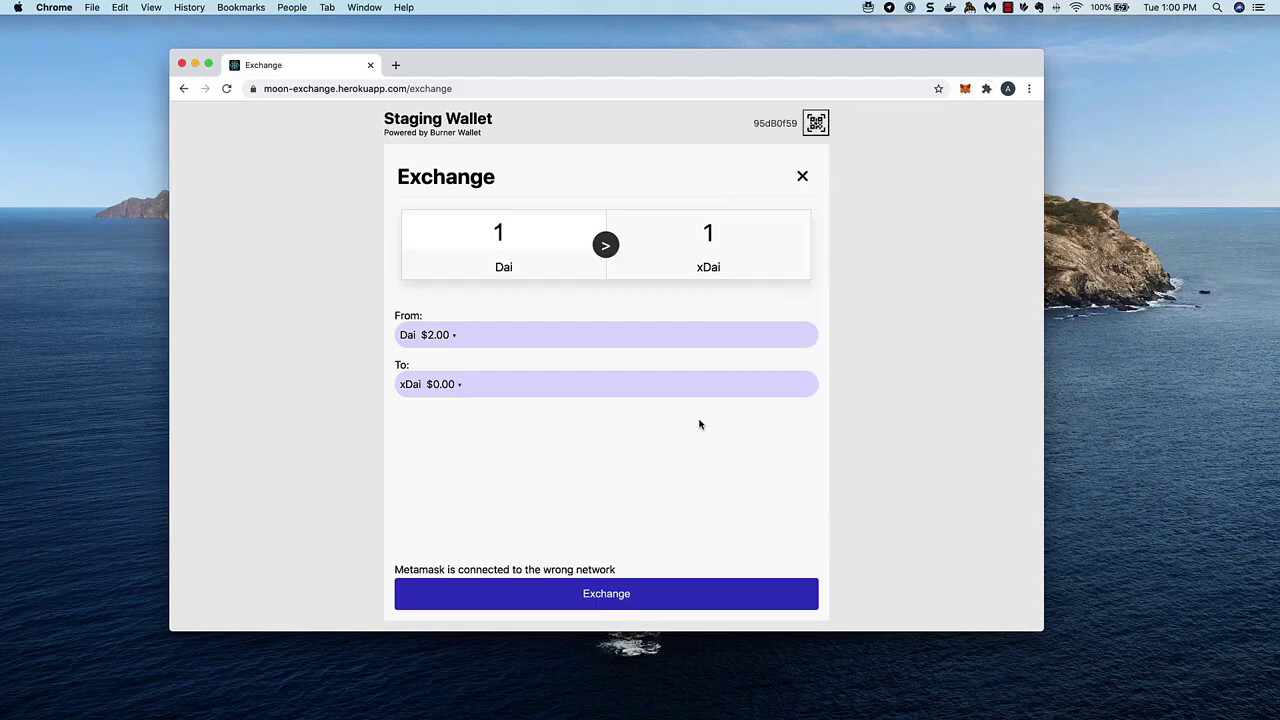
- Submit the 1 Dai exchange, confirm the transfer in MetaMask, and return to the wallet overview
click(618, 594)
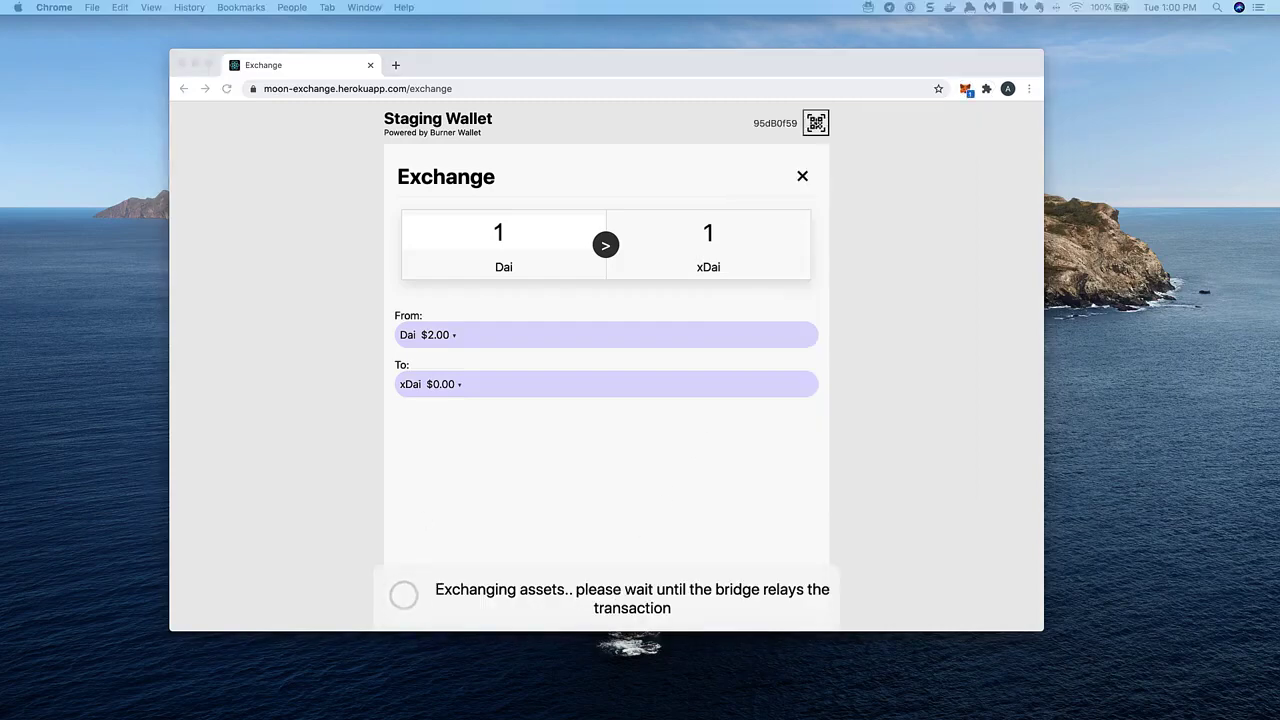
drag(0, 142, 282, 122)
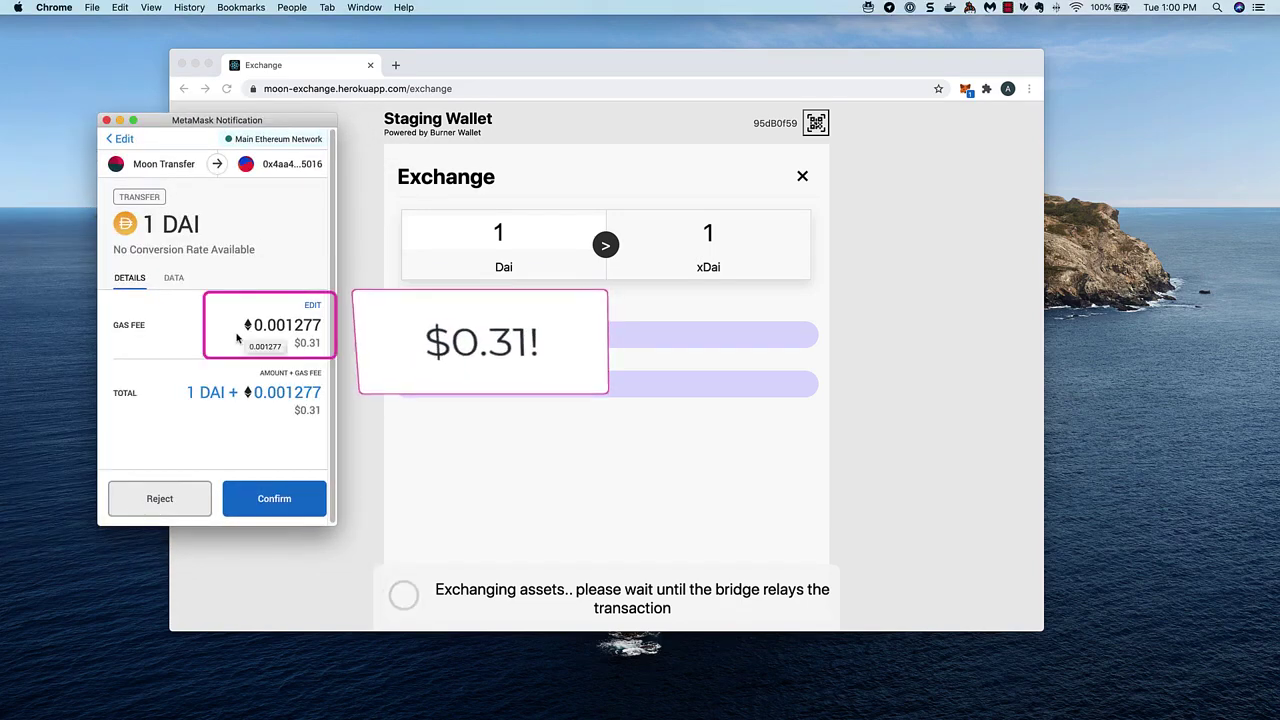
click(273, 507)
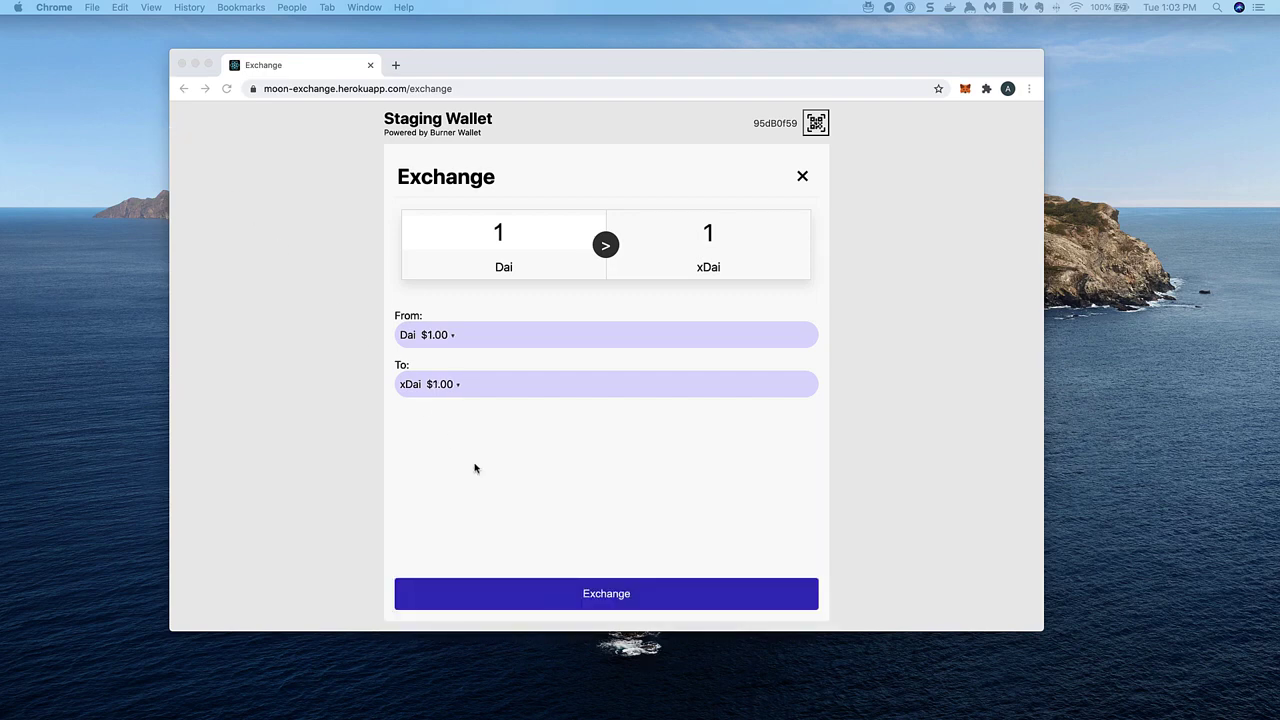
click(801, 179)
click(801, 179)
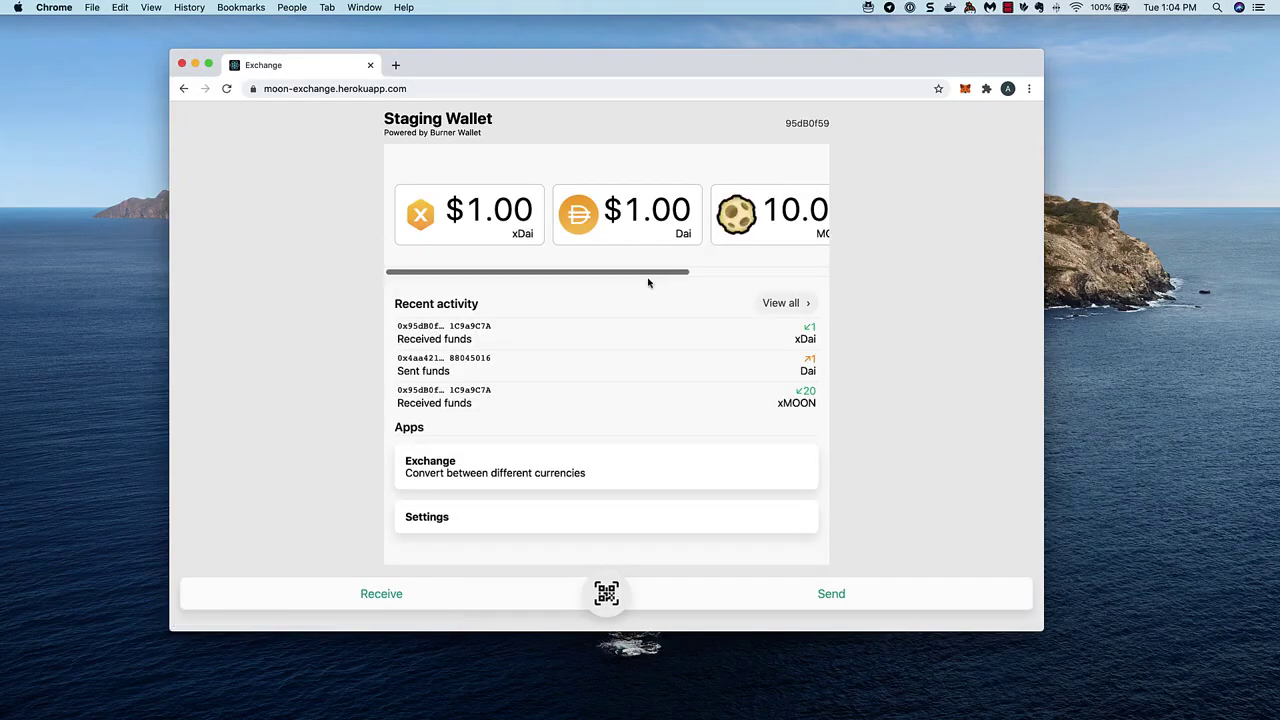
drag(650, 274, 566, 268)
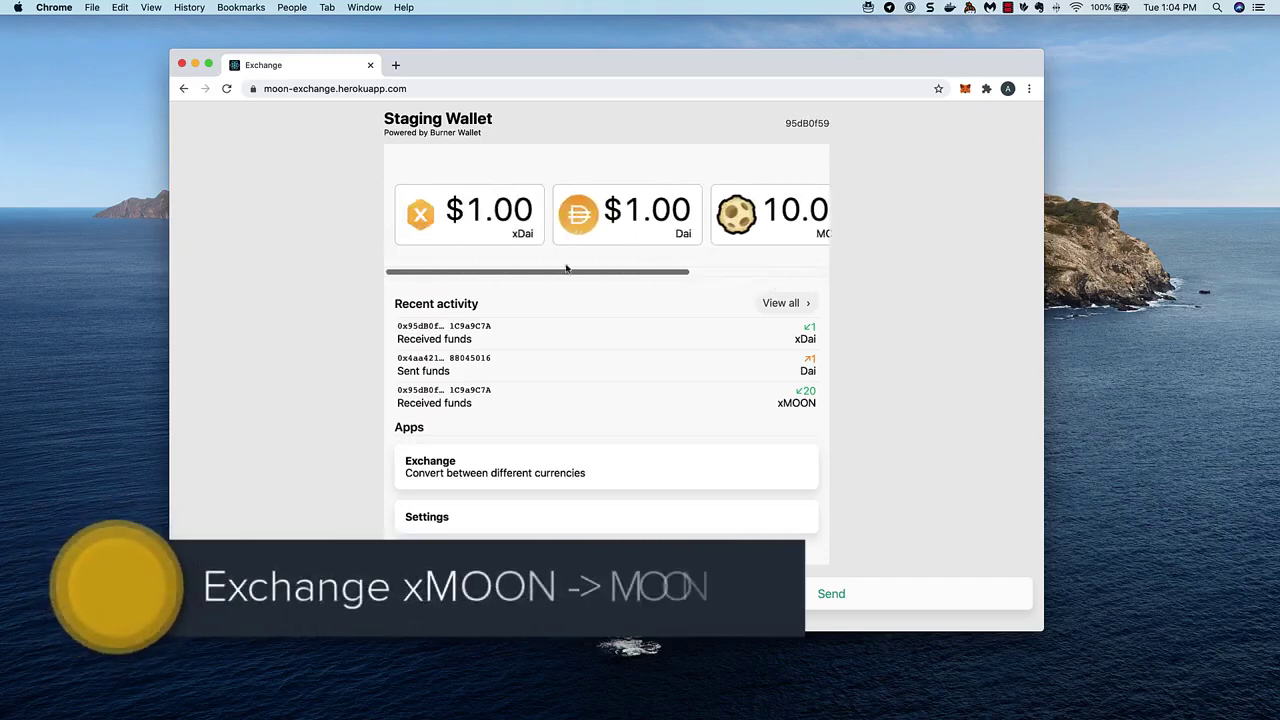
- Open the Exchange app and choose xMOON as the source currency for an exchange to MOON
click(597, 470)
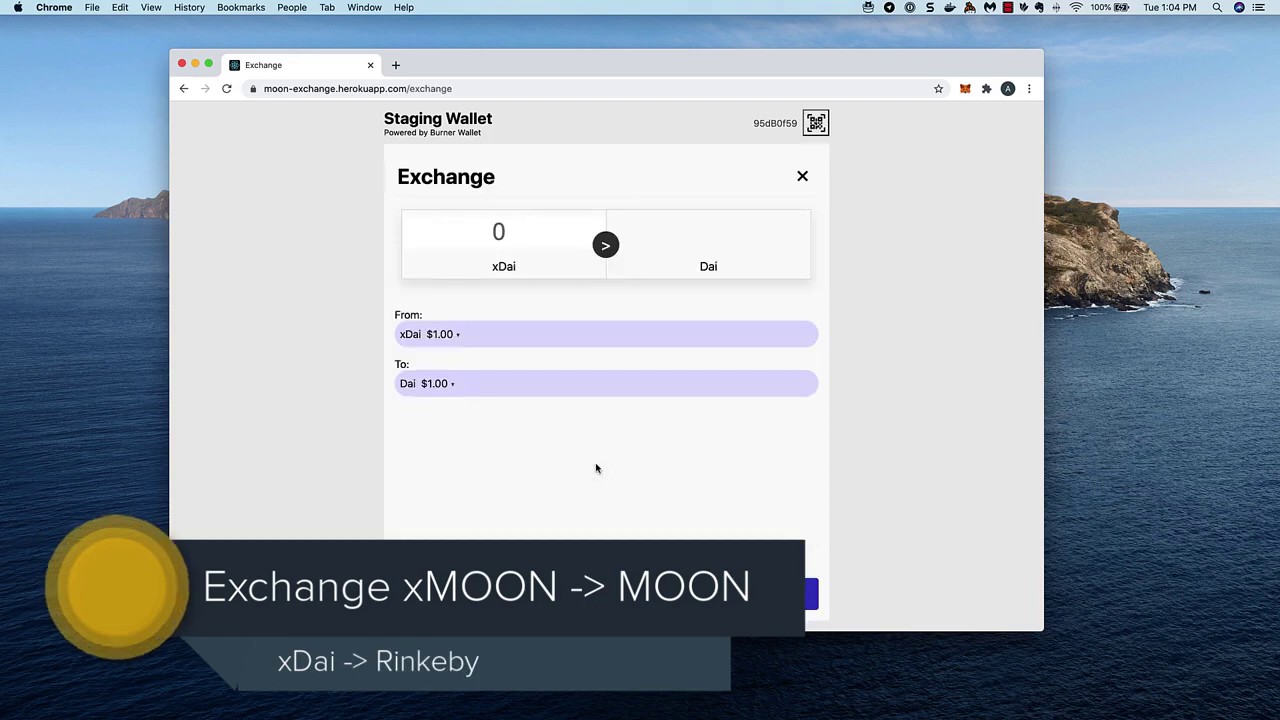
click(464, 336)
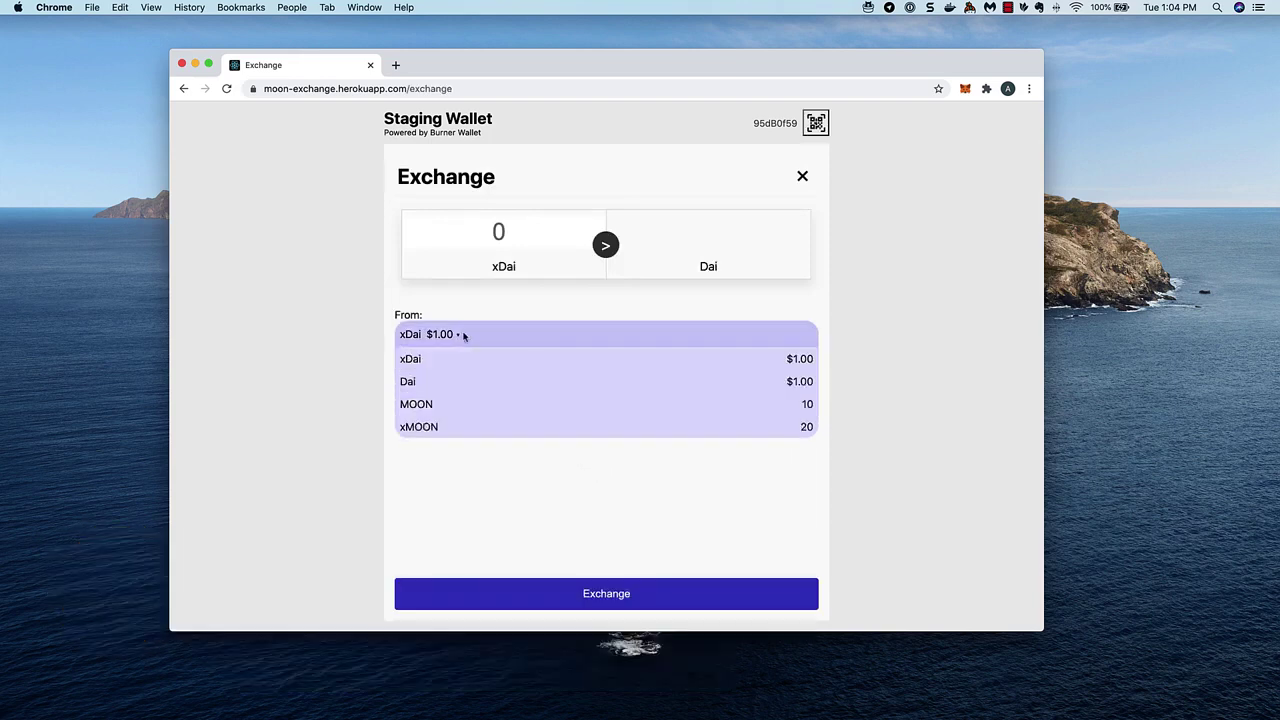
click(462, 432)
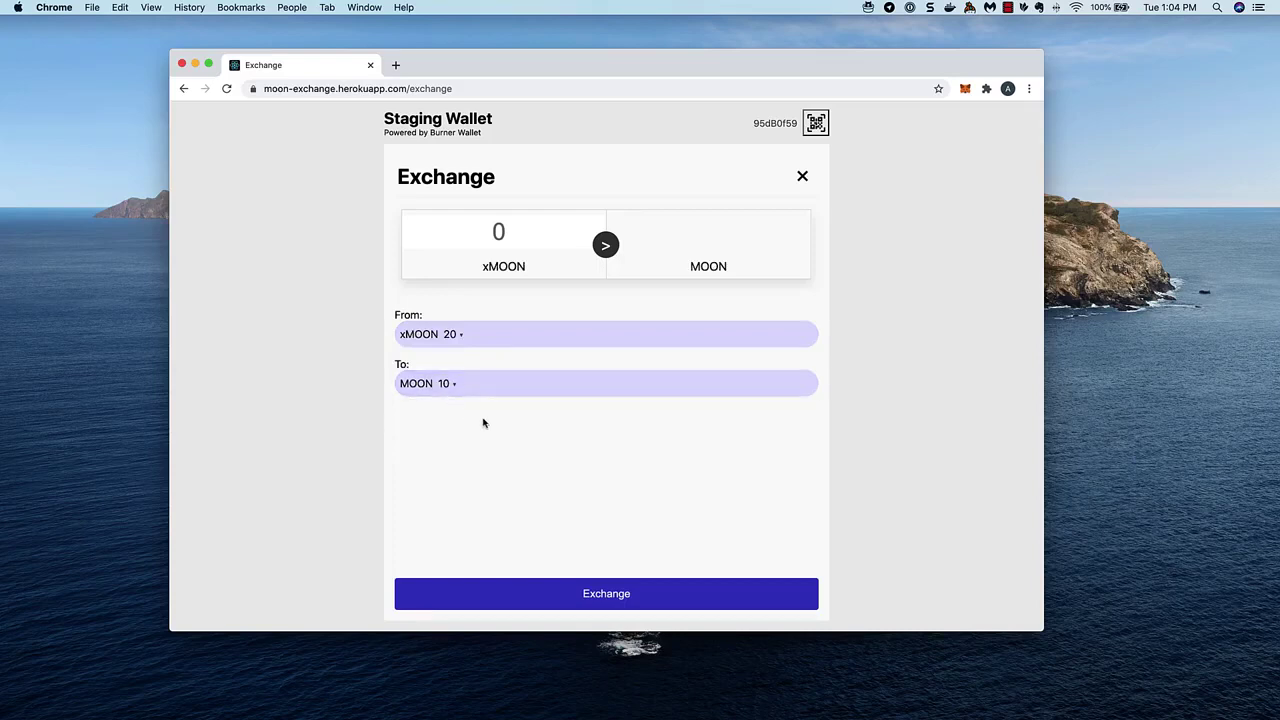
click(963, 90)
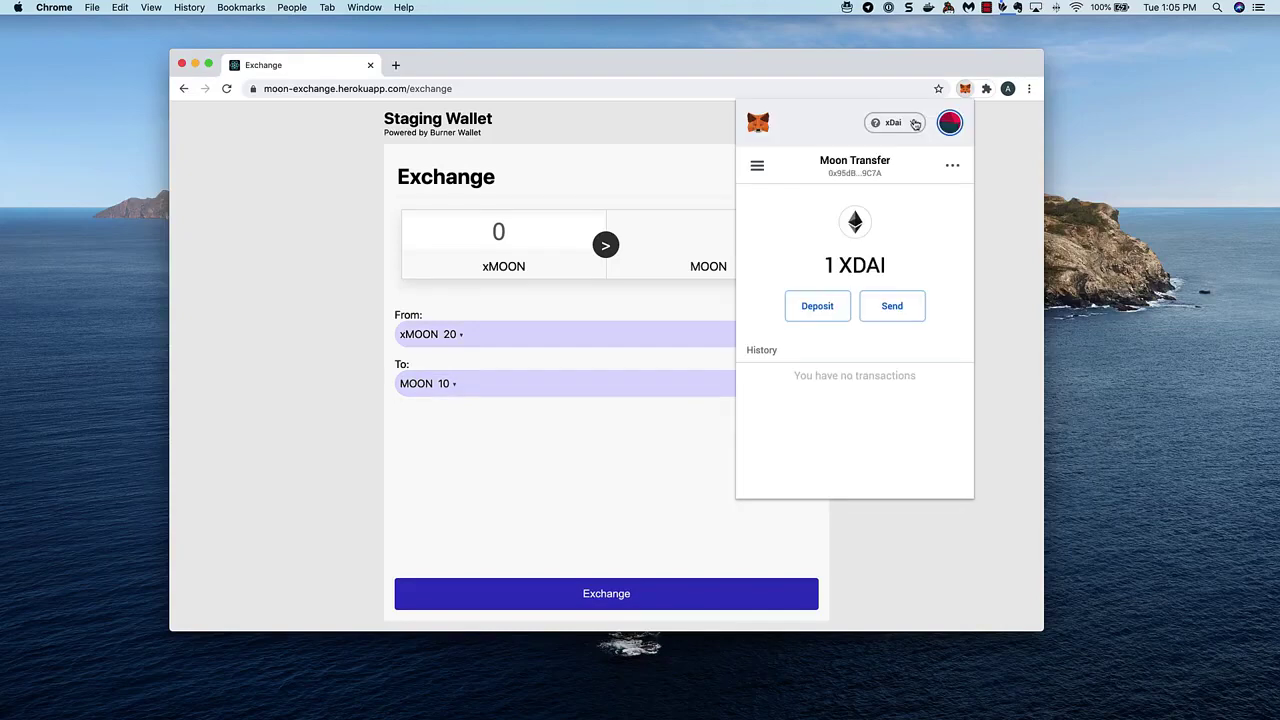
click(915, 125)
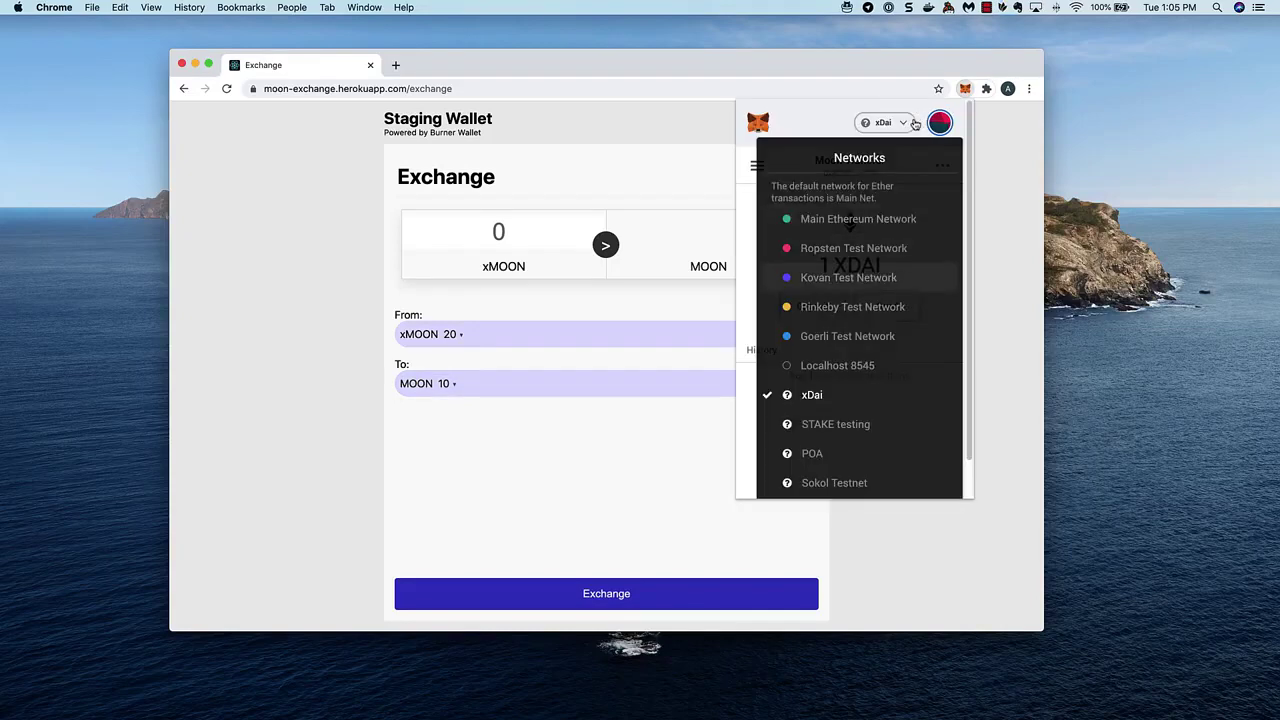
scroll(914, 270, down, 1)
click(813, 471)
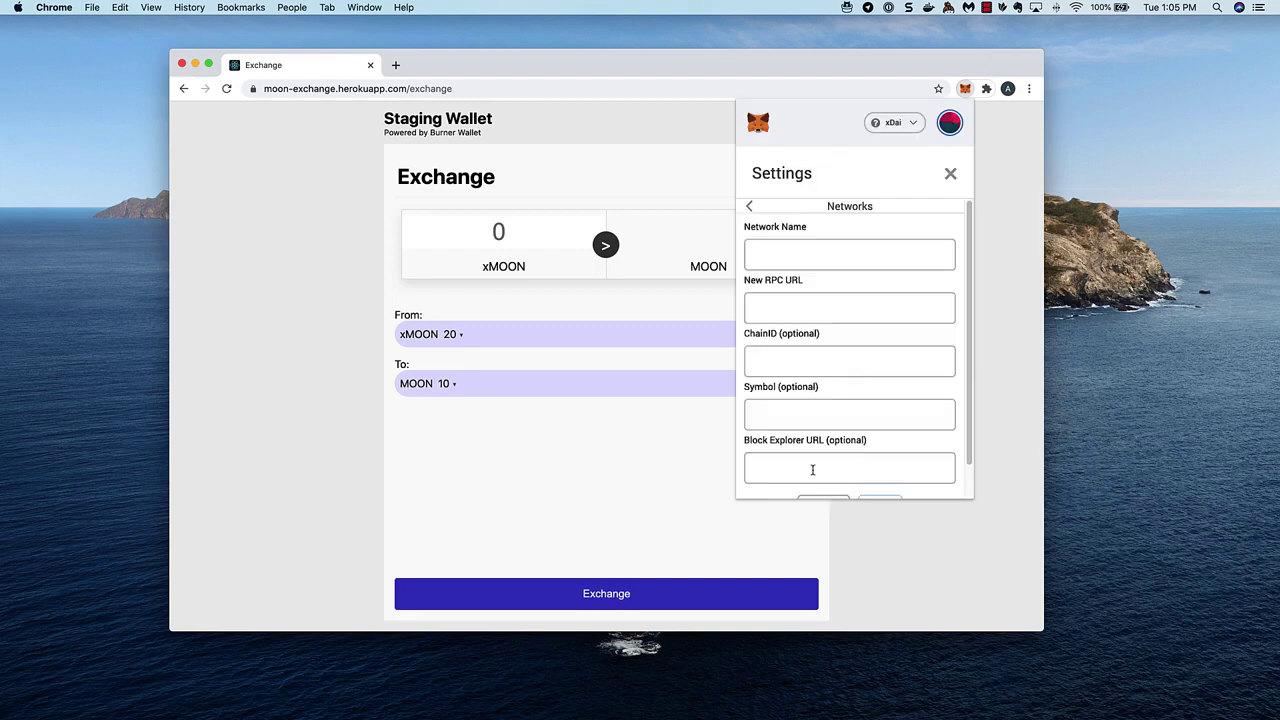
click(836, 262)
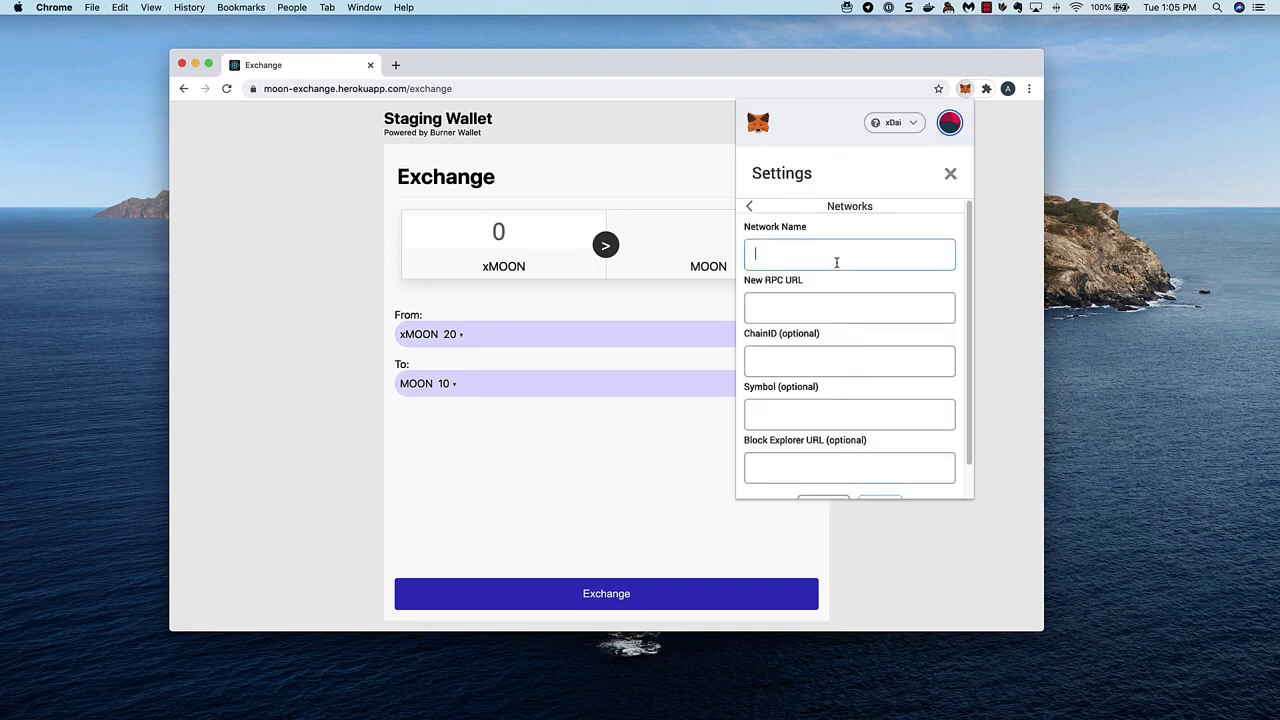
text(xDai)
click(805, 308)
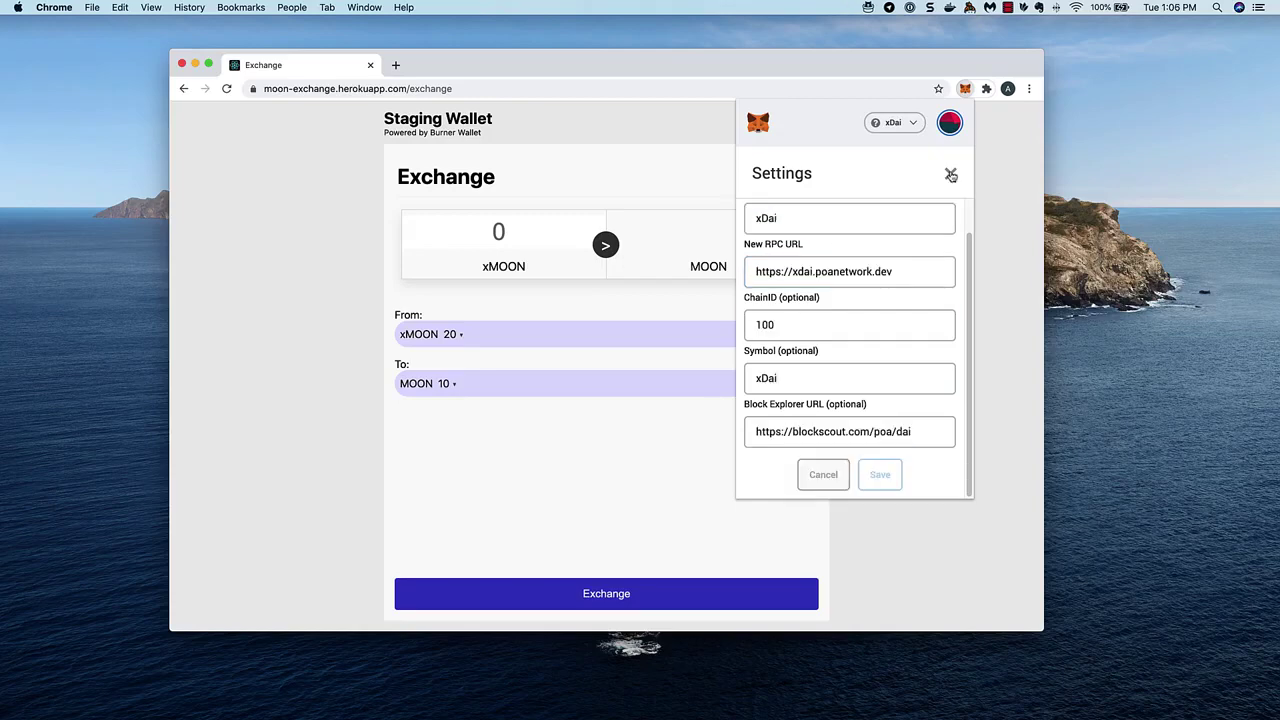
click(950, 175)
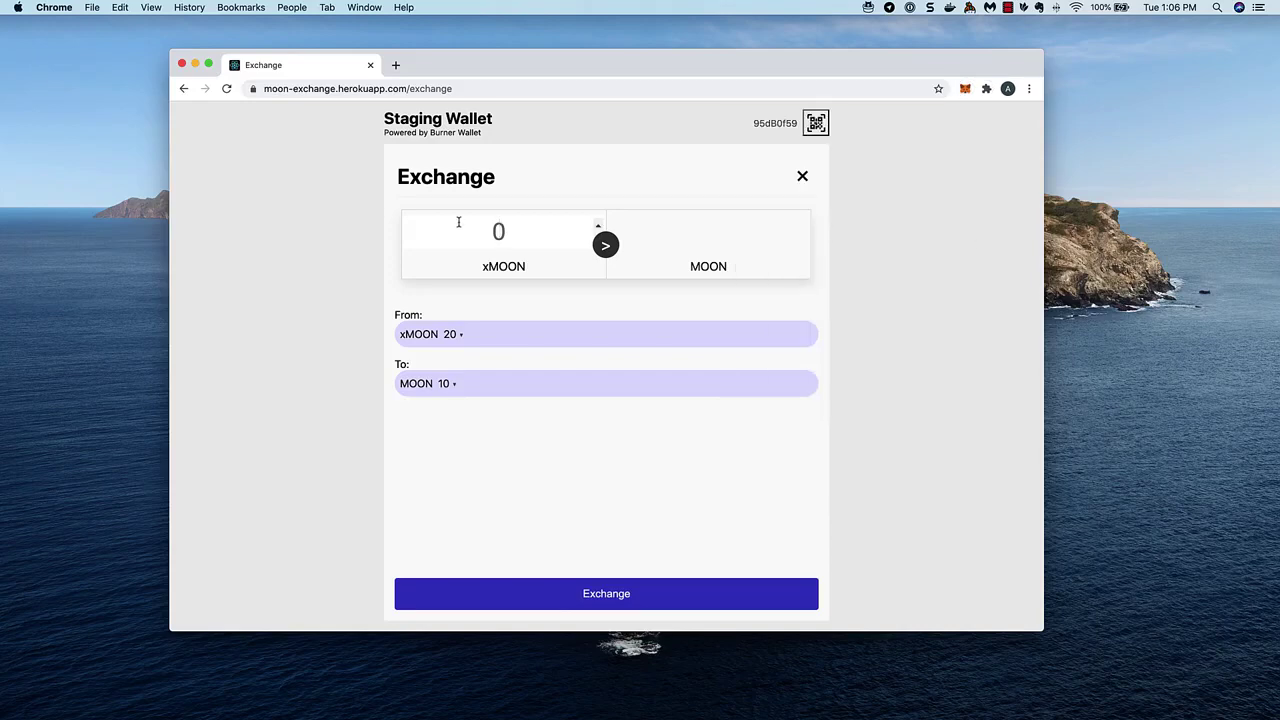
- Set the exchange amount to 15 xMOON and submit the exchange to MOON
text(15)
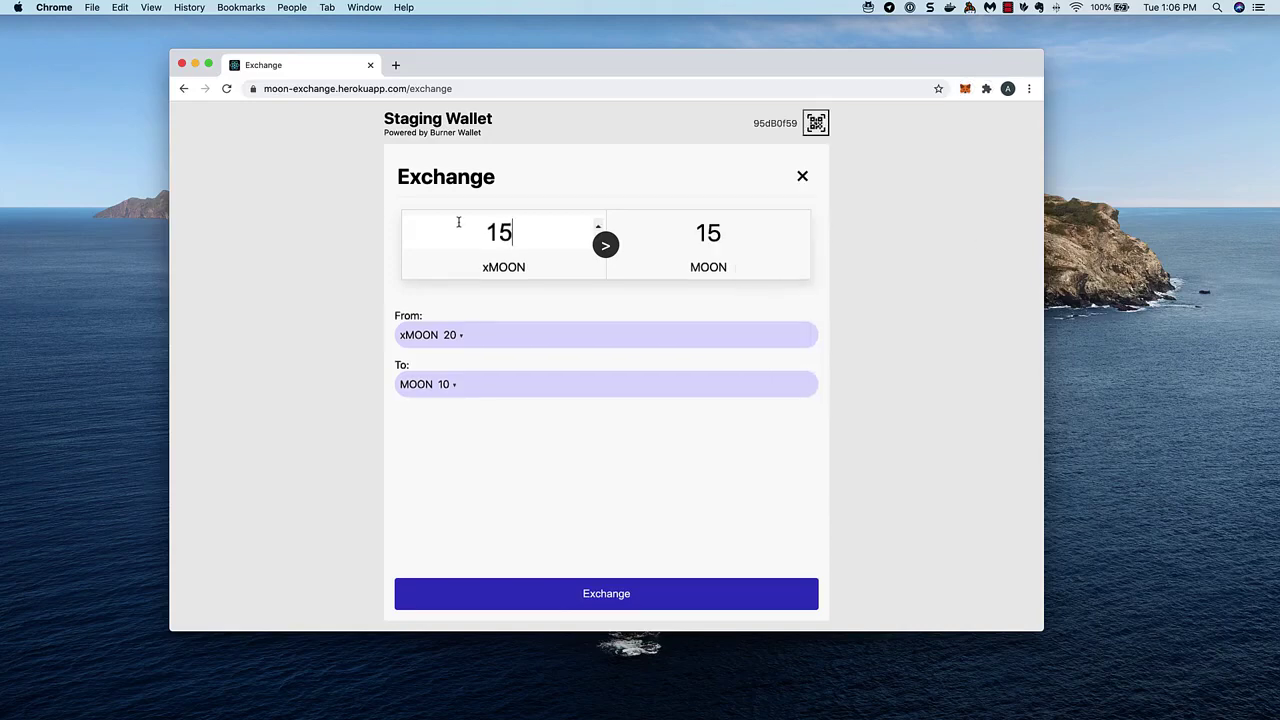
click(600, 594)
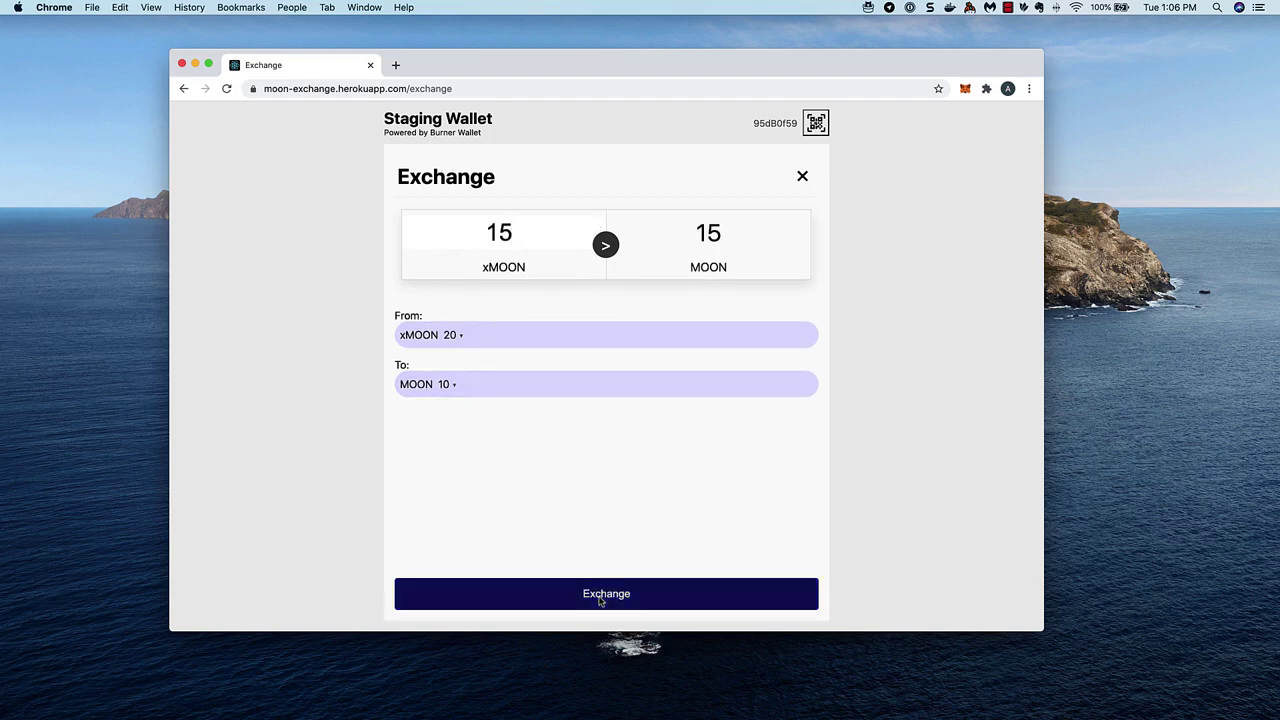
drag(40, 138, 317, 134)
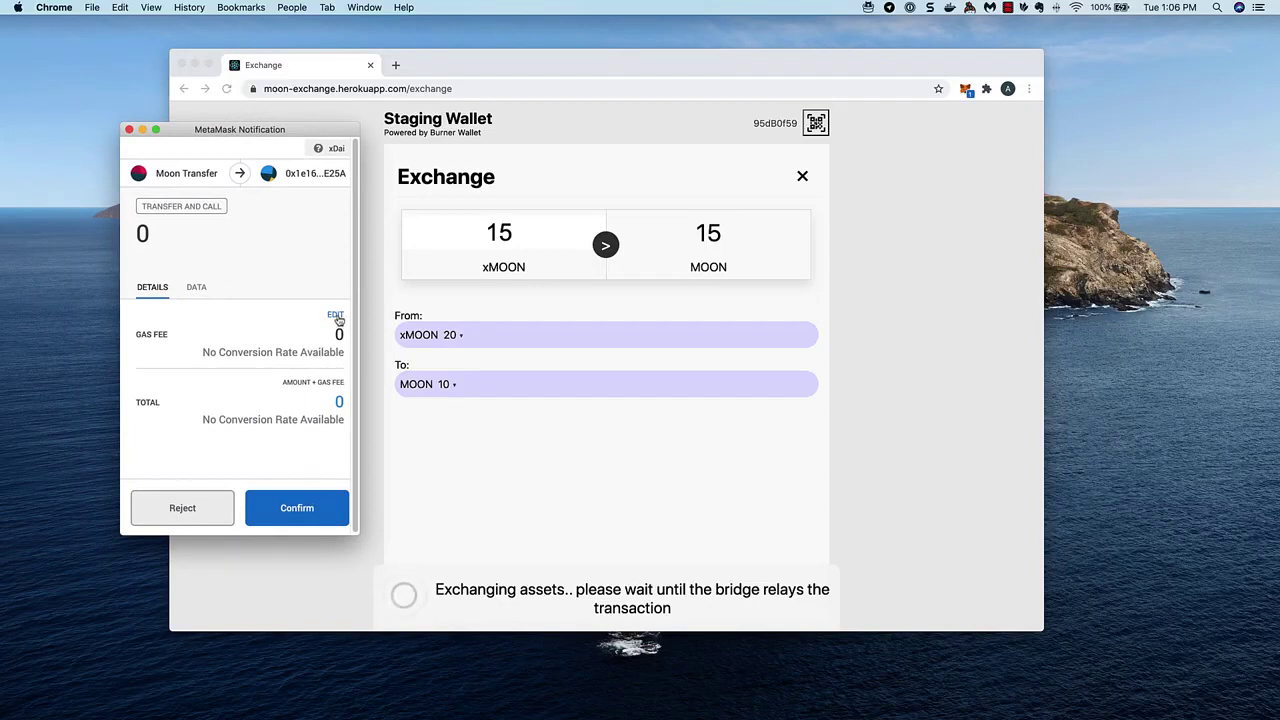
- Set the transaction's gas price to 1 GWEI in MetaMask's advanced gas options, save it and confirm the transfer
click(336, 315)
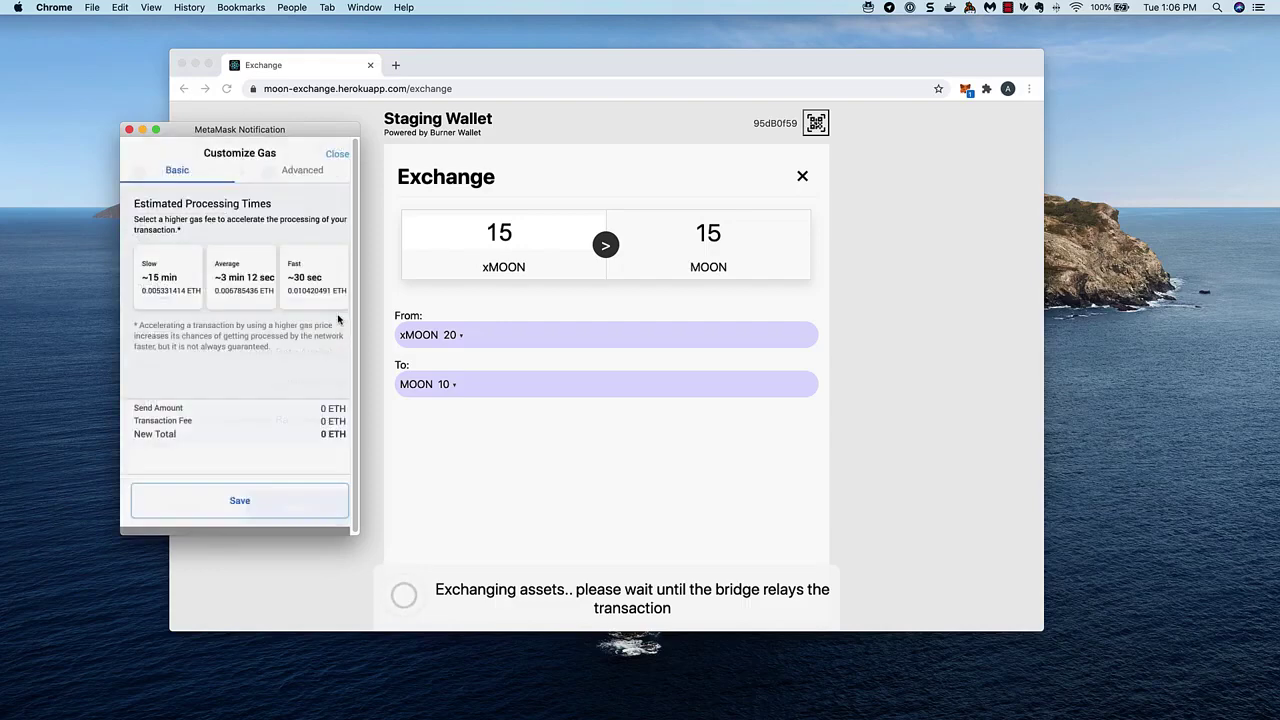
click(304, 171)
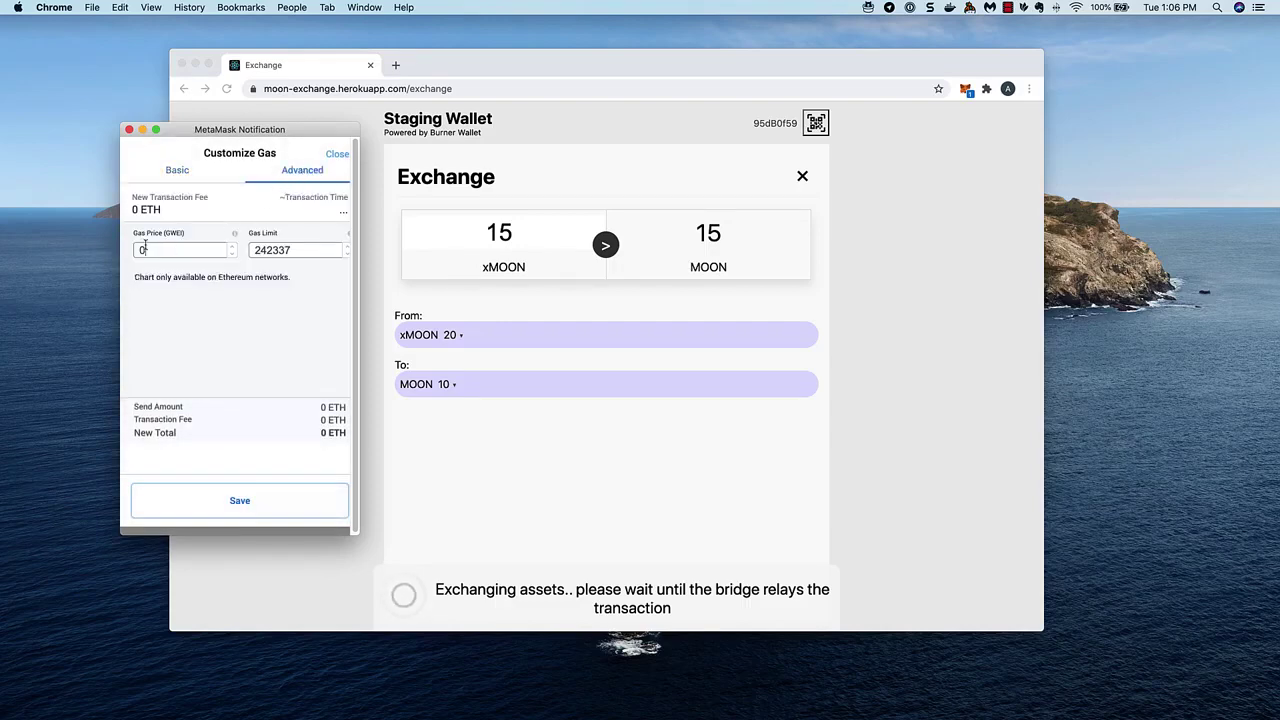
text(1)
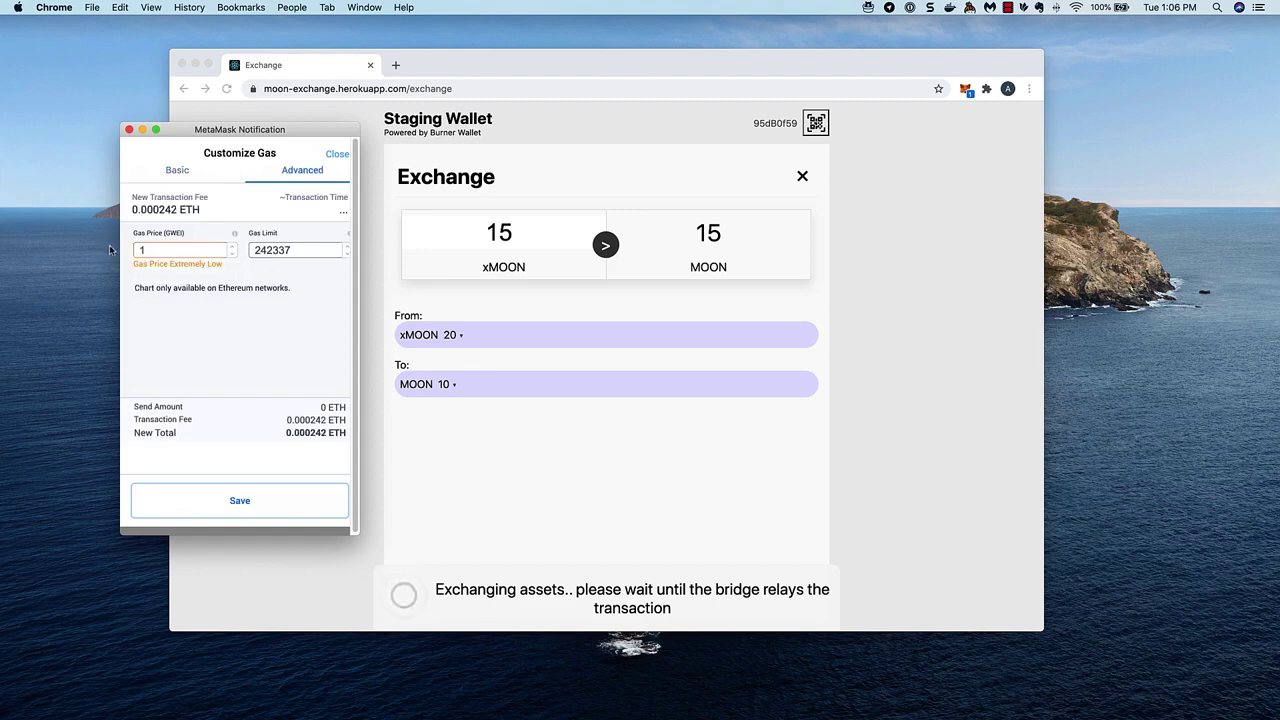
click(241, 501)
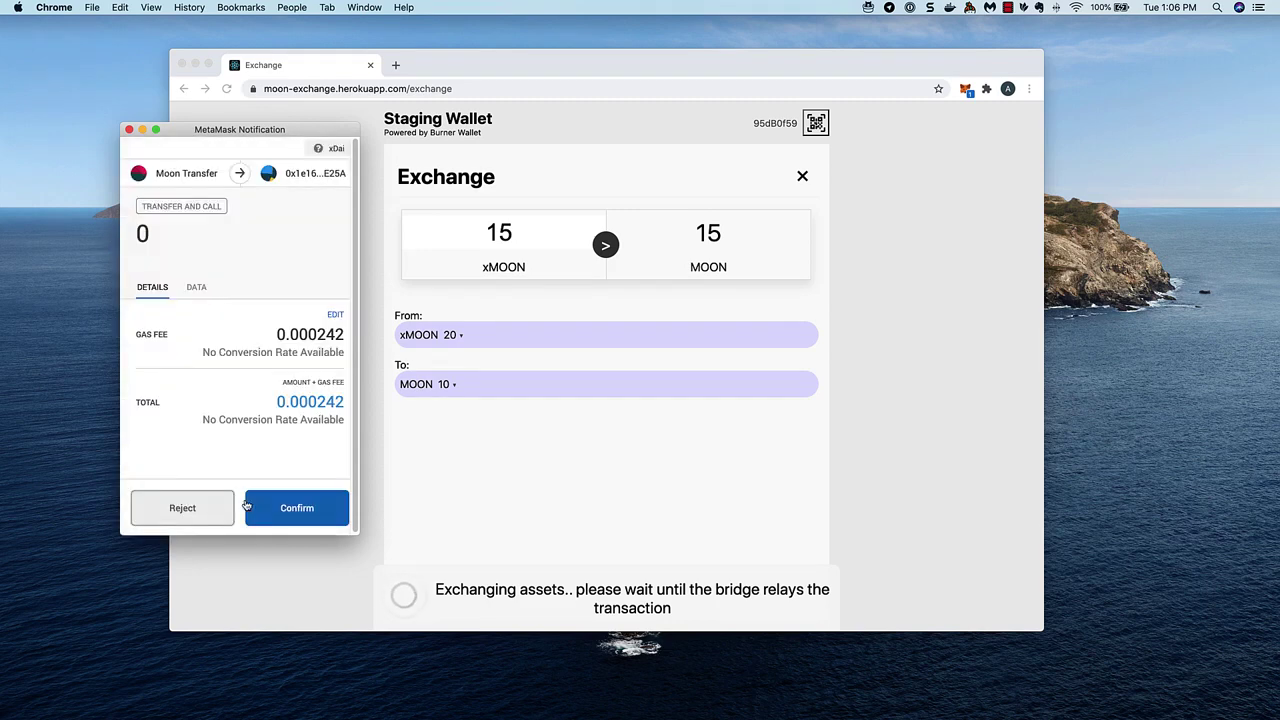
click(297, 508)
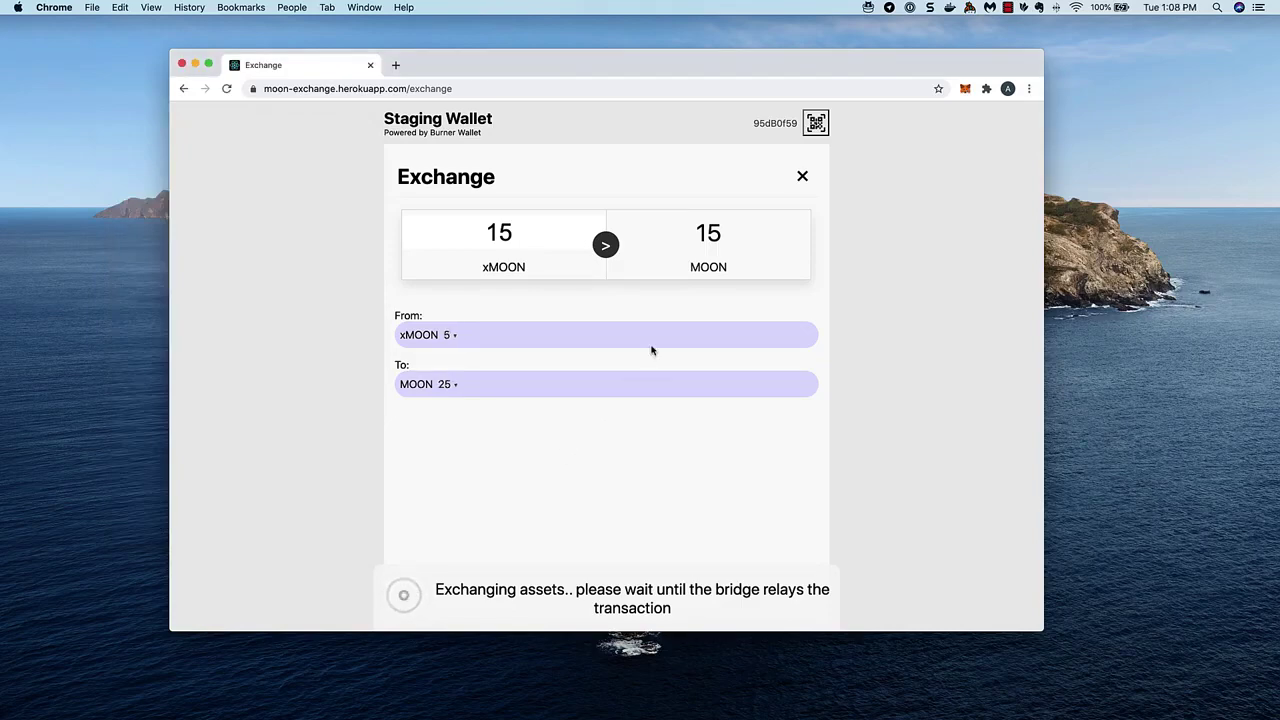
- Return to the wallet overview, check the token balances and open the full recent activity list
click(802, 177)
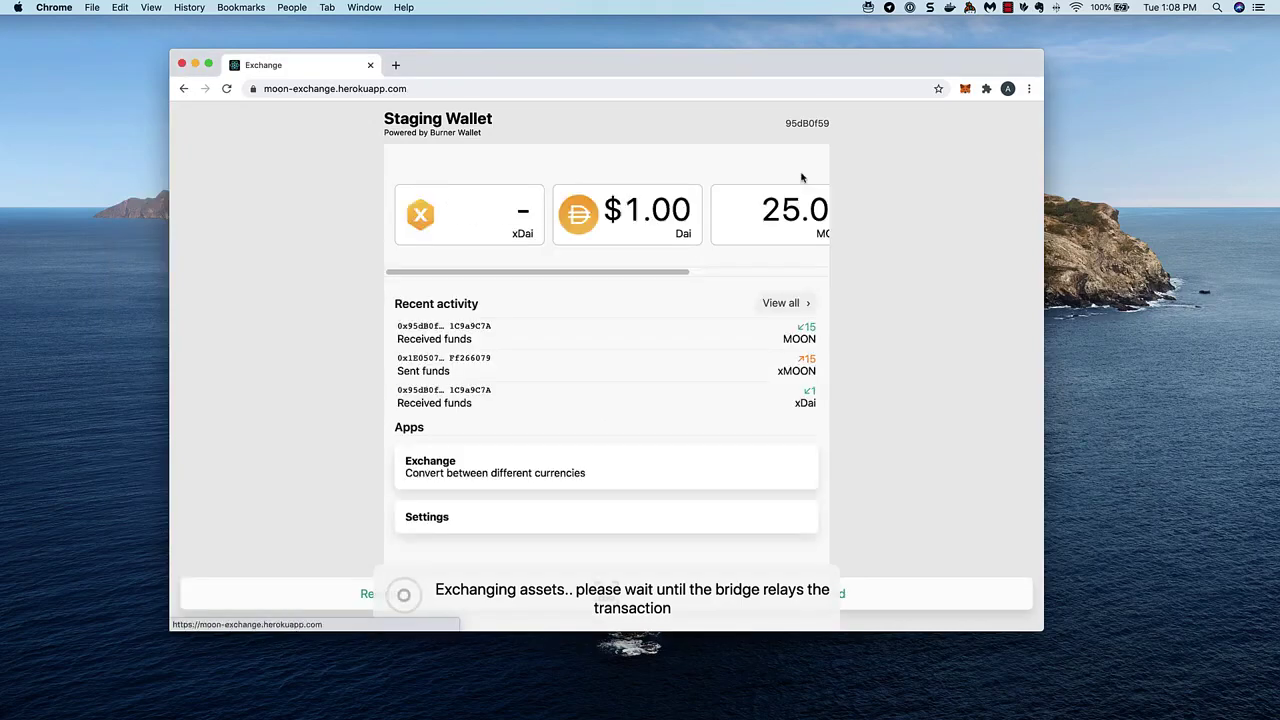
mouse_move(606, 272)
mouse_down()
mouse_move(810, 284)
mouse_move(614, 274)
mouse_up()
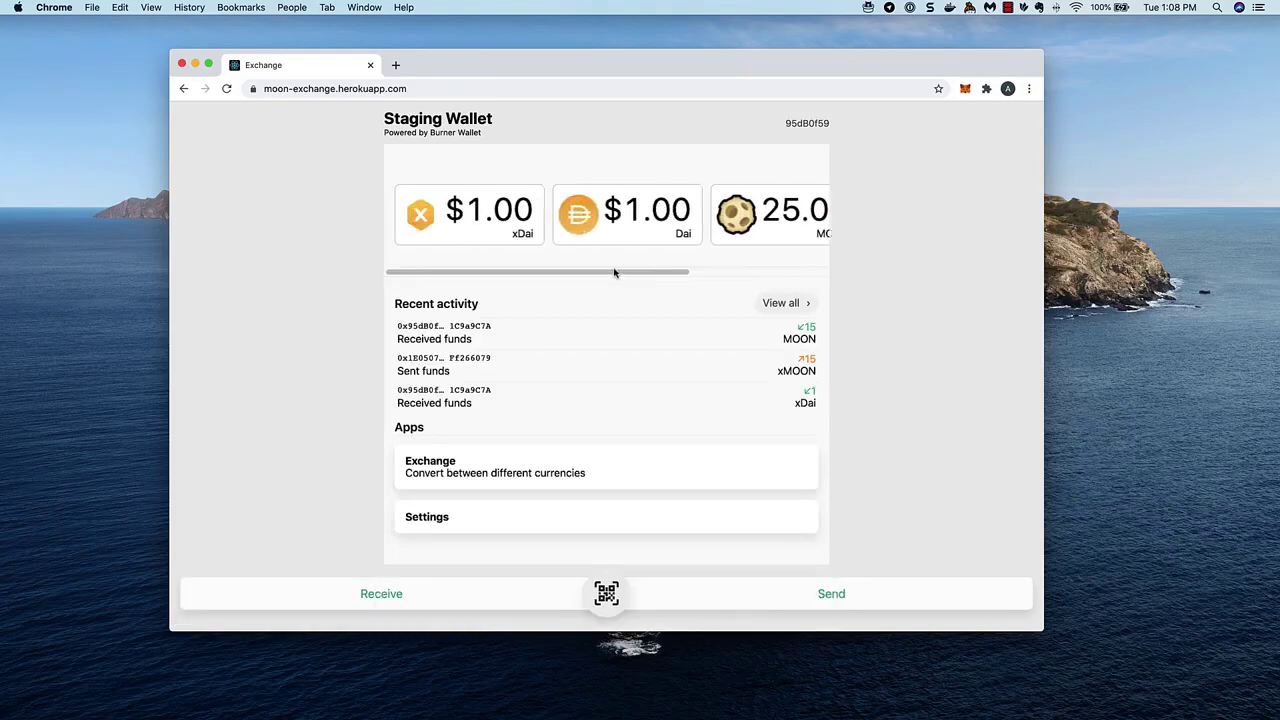
click(789, 308)
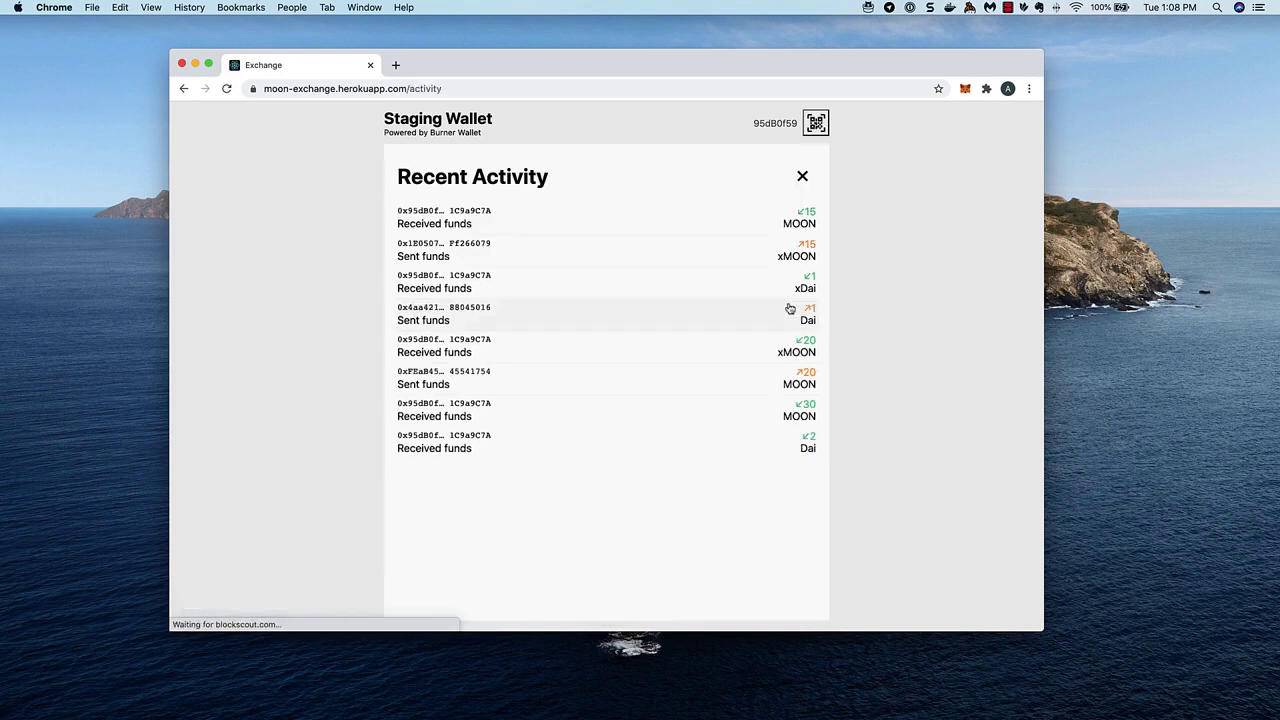